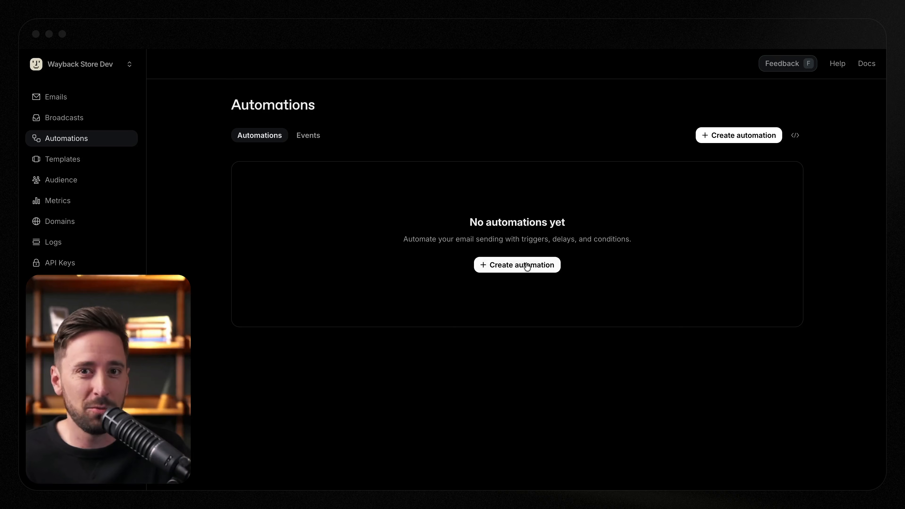
# - Add a new event named user.created to the automation events and save it without extra properties
pyautogui.click(526, 266)
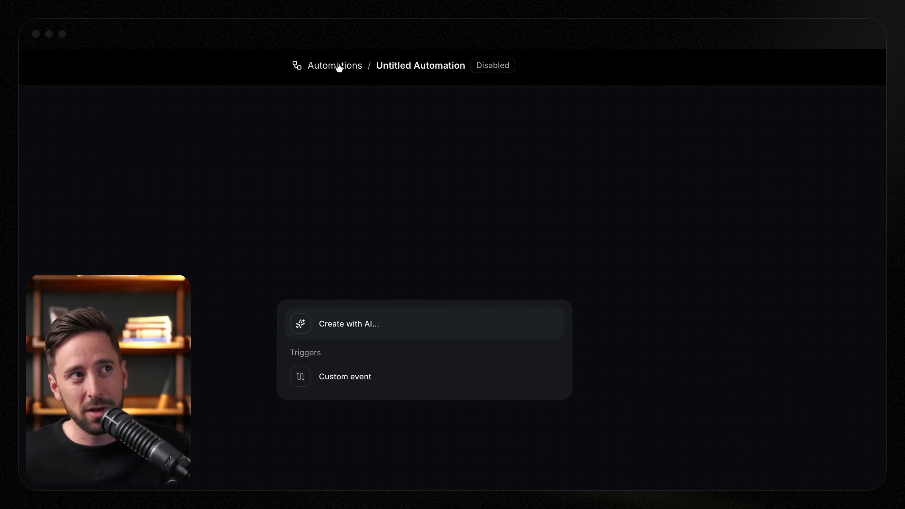
pyautogui.click(338, 66)
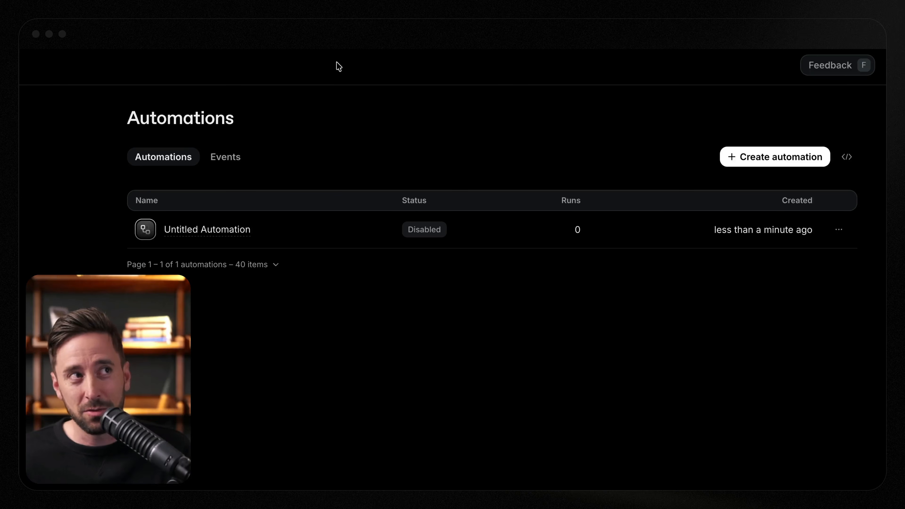
pyautogui.click(224, 159)
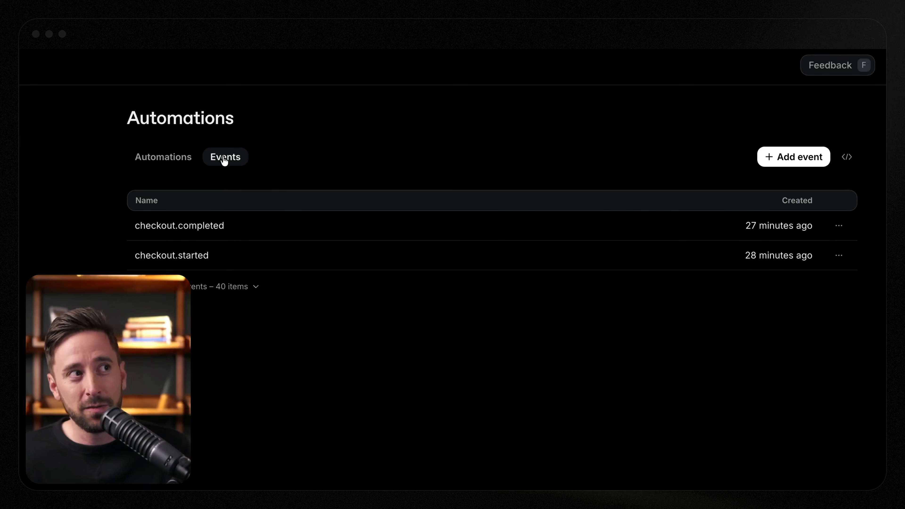
pyautogui.click(770, 157)
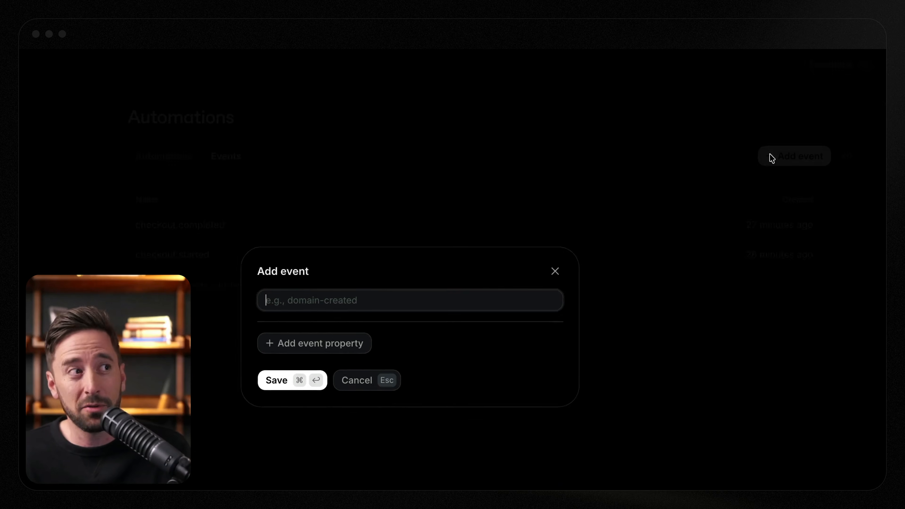
pyautogui.write('user.created')
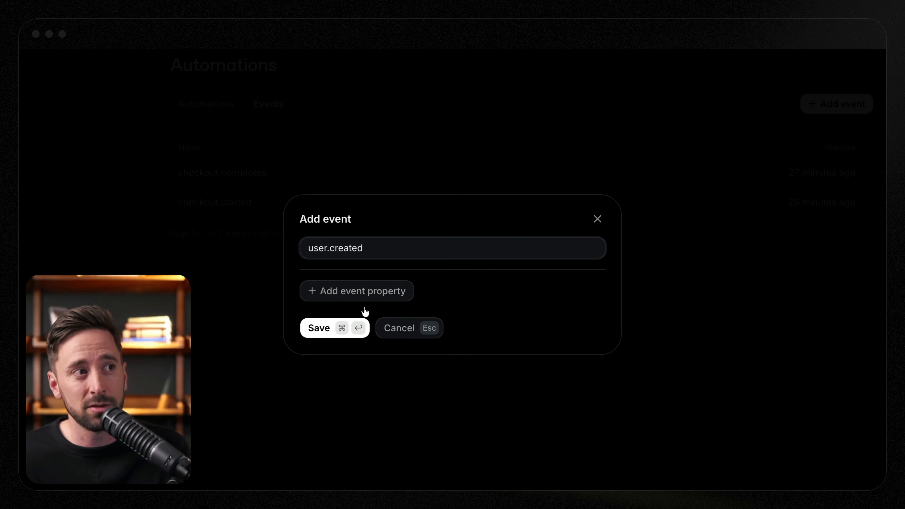
pyautogui.click(318, 335)
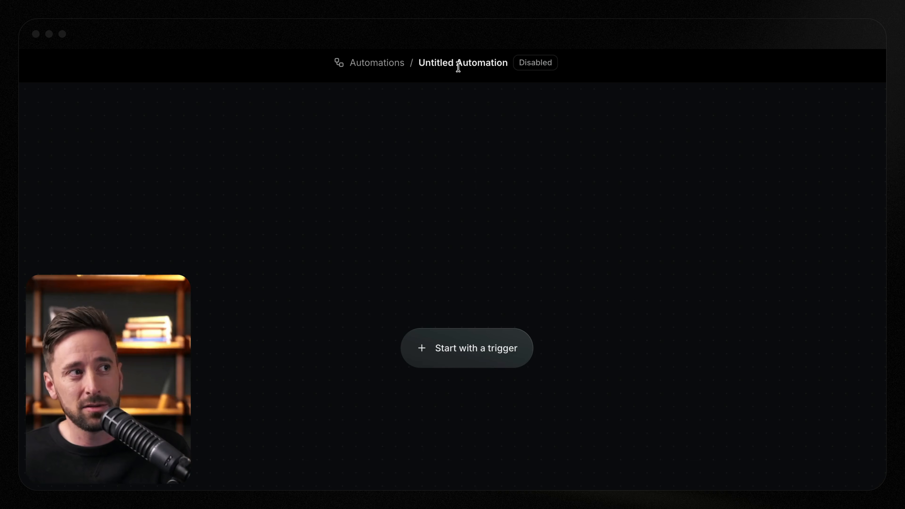
# - Rename the untitled automation to User Created
pyautogui.click(458, 67)
pyautogui.write('U')
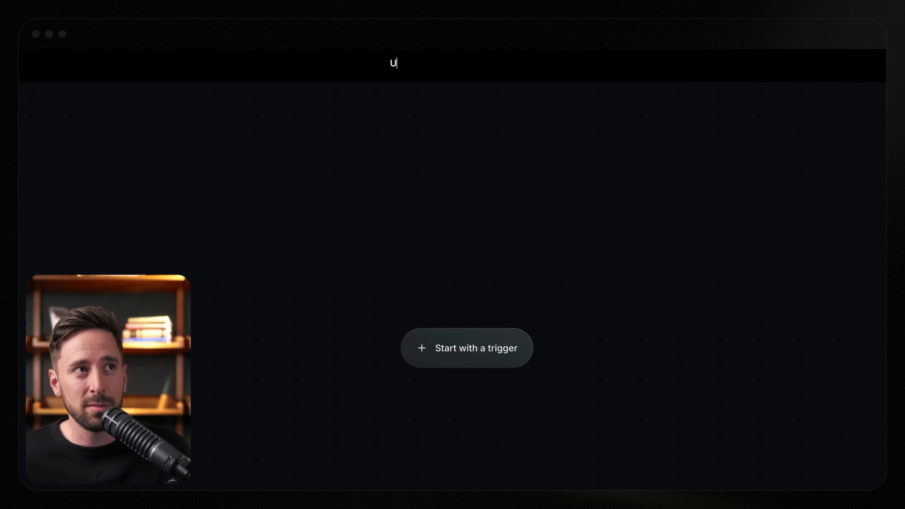
pyautogui.write('ser Created')
# - Start the automation with a custom event trigger set to the user.created event
pyautogui.click(457, 346)
pyautogui.click(430, 359)
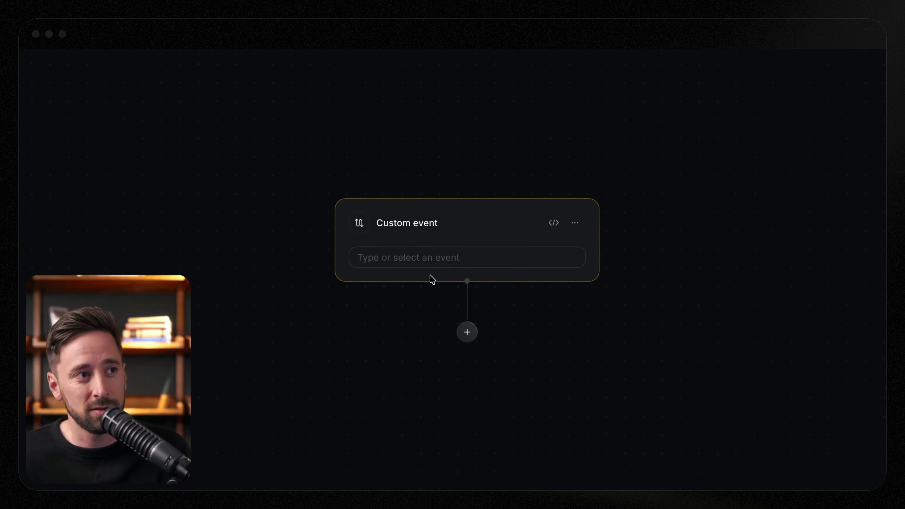
pyautogui.click(432, 248)
pyautogui.click(435, 280)
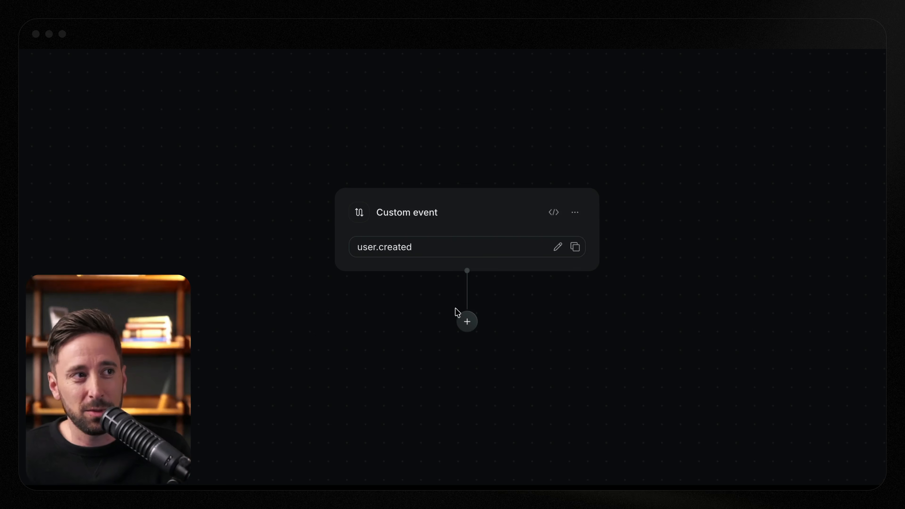
# - Add a Delay step of 10 seconds after the trigger
pyautogui.click(468, 321)
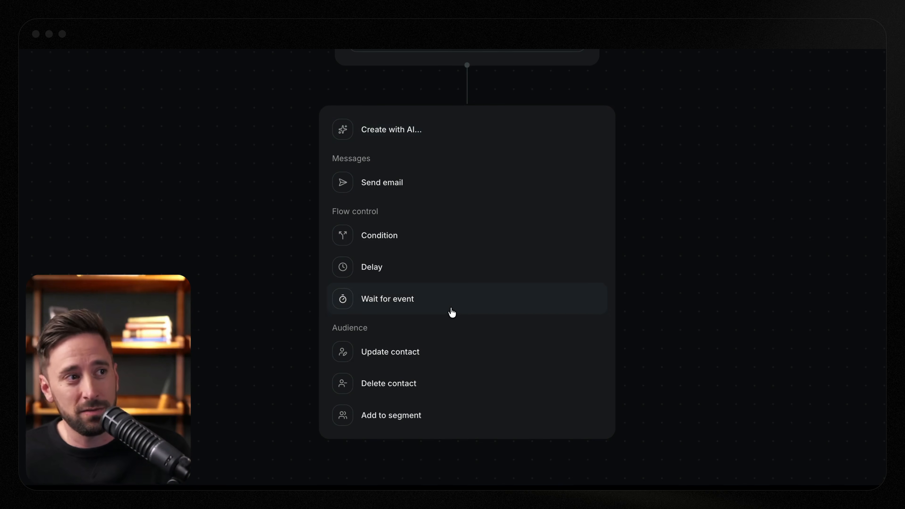
pyautogui.click(408, 275)
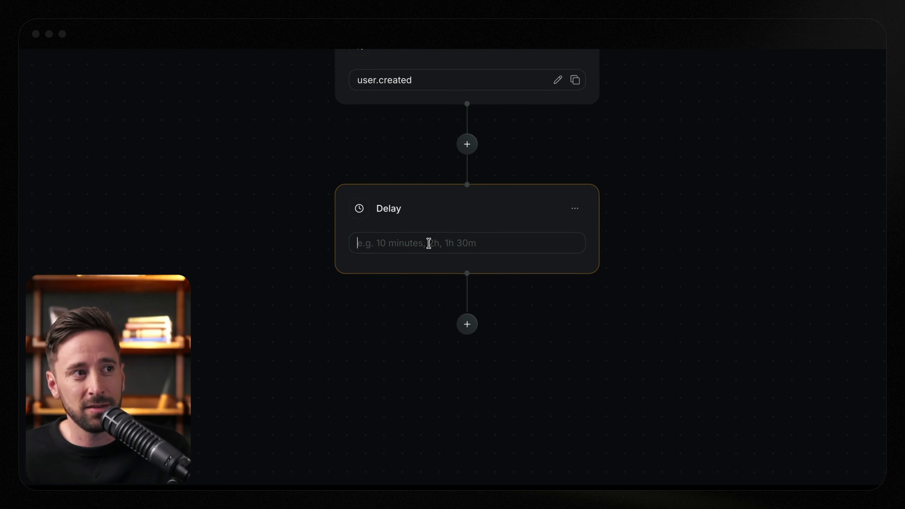
pyautogui.write('10')
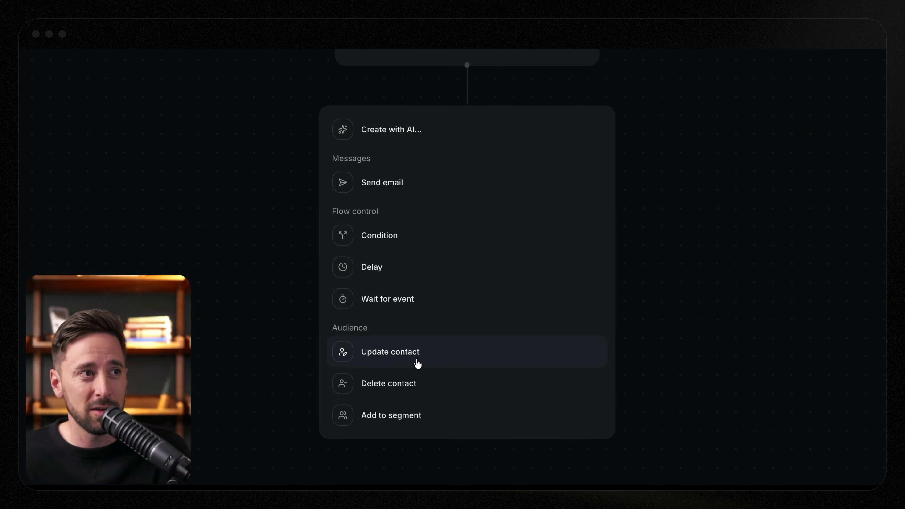
# - Add a Send email step with the Welcome Email template and map its first_name variable to Contact.first_name
pyautogui.click(406, 184)
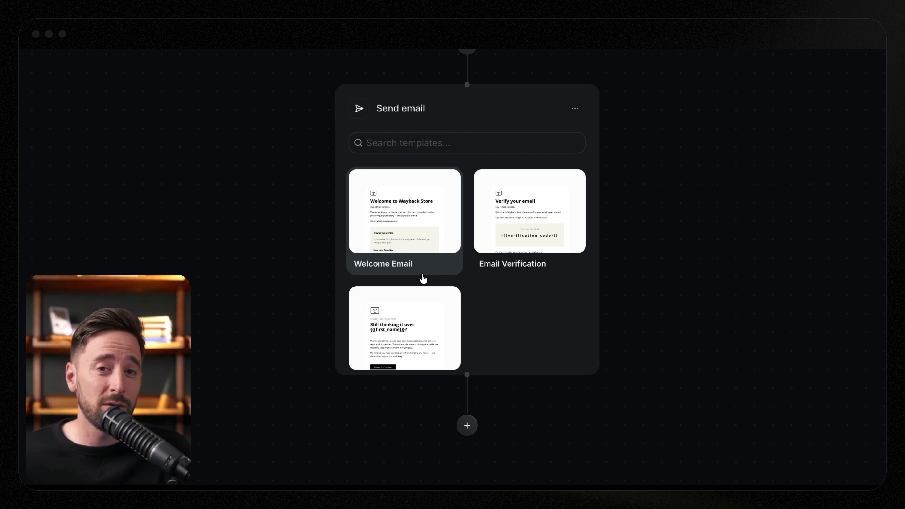
pyautogui.click(417, 216)
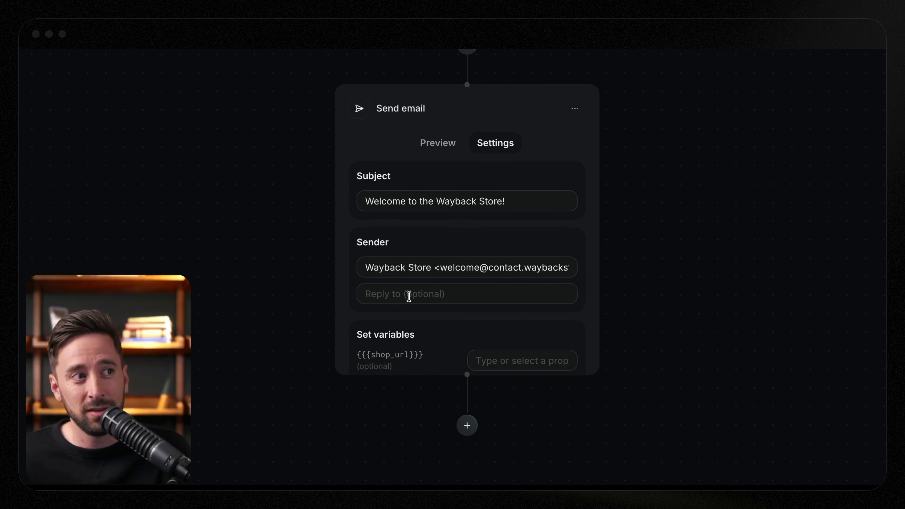
pyautogui.scroll(-2, 440, 301)
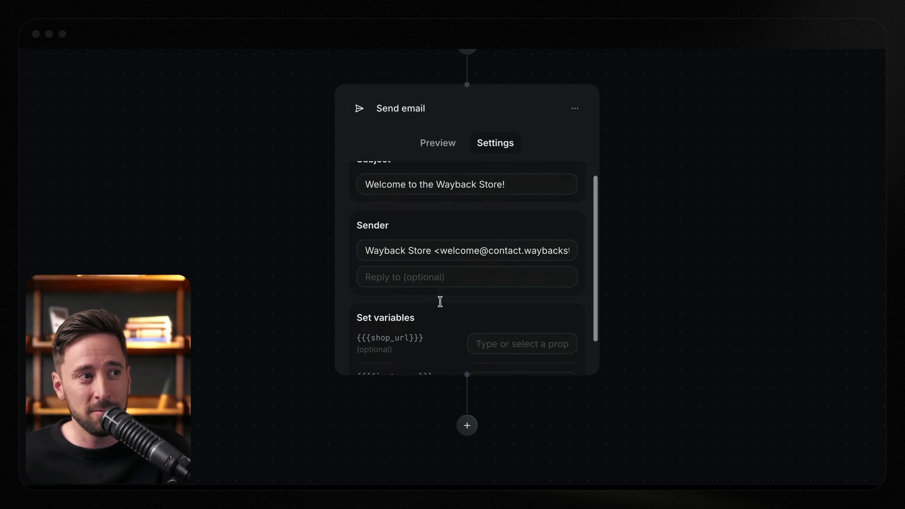
pyautogui.click(506, 347)
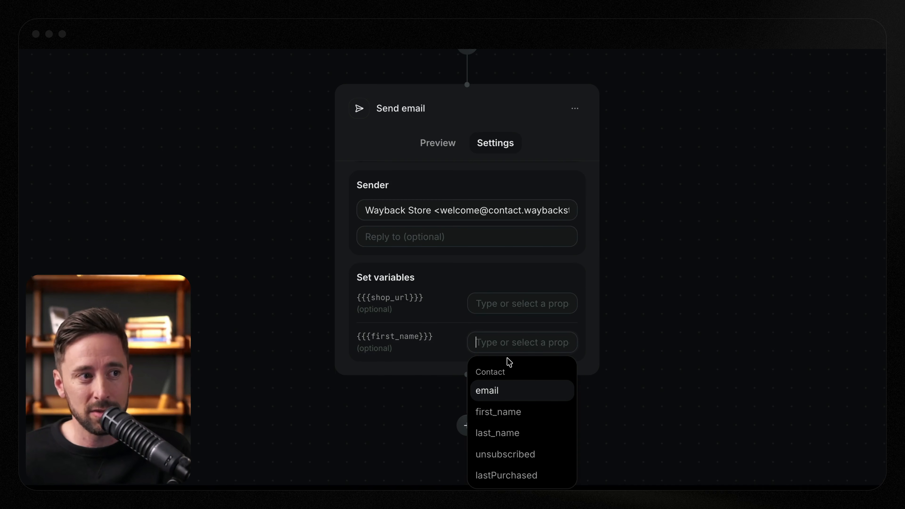
pyautogui.click(512, 412)
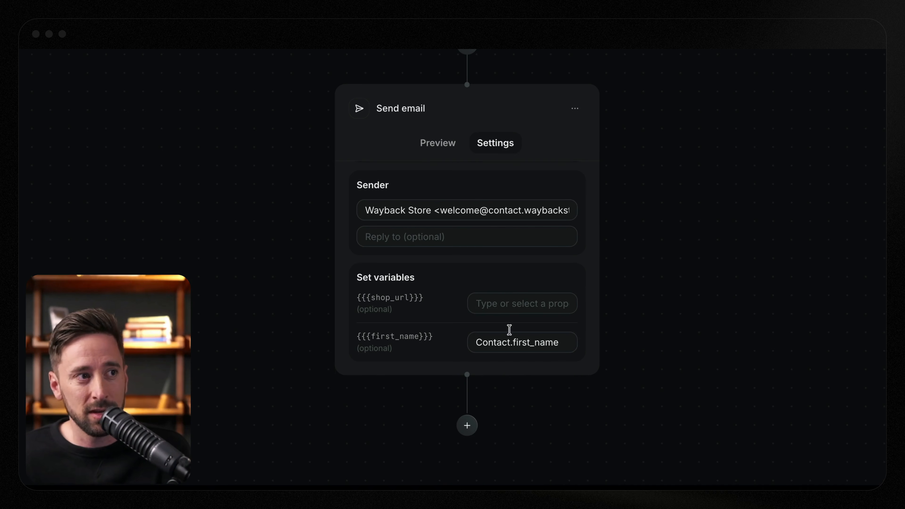
# - Review the email step's shop_url variable options, sender and subject, and the trigger and delay steps before it
pyautogui.click(509, 301)
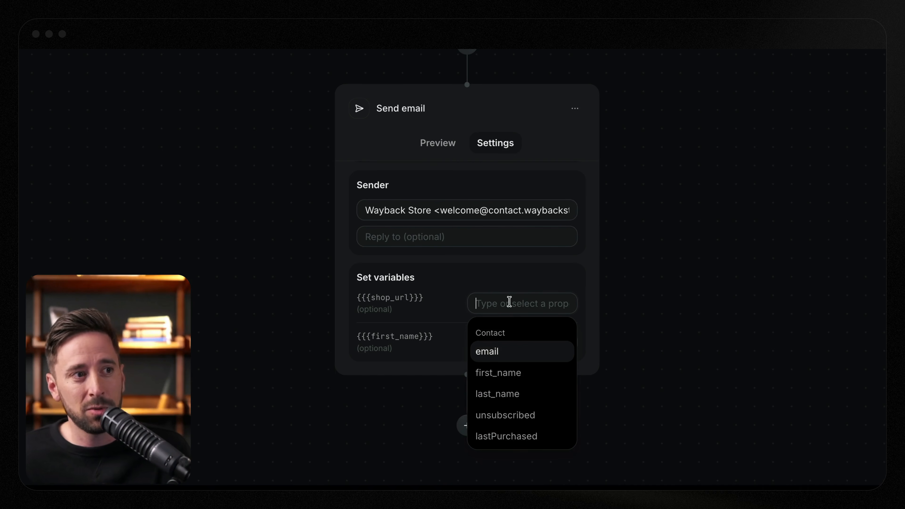
pyautogui.click(477, 290)
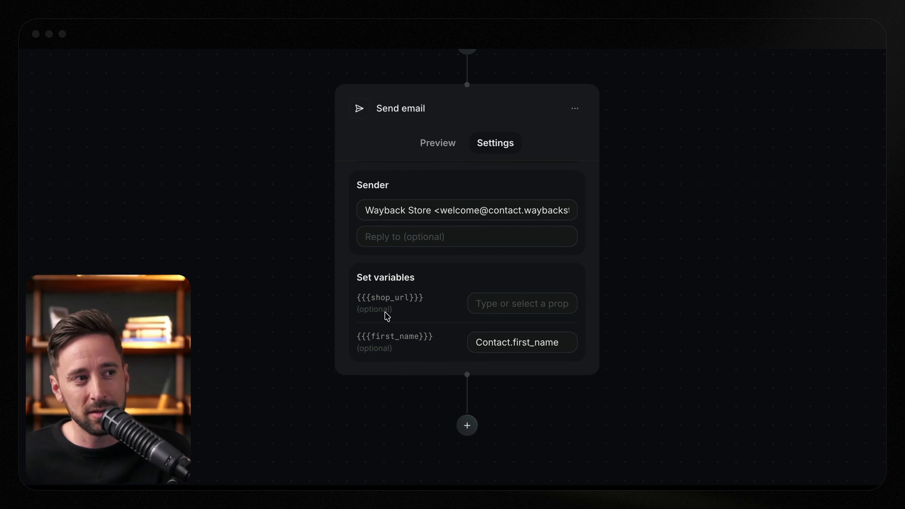
pyautogui.scroll(2, 428, 343)
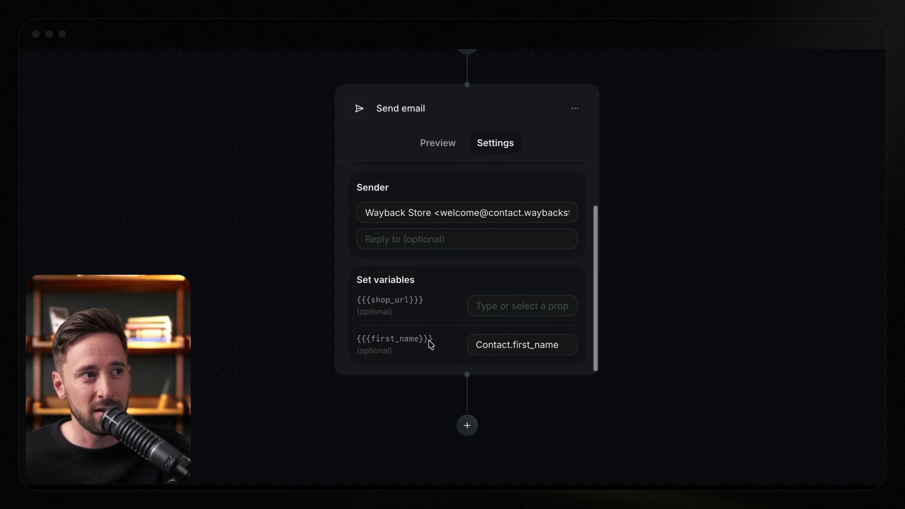
pyautogui.click(444, 265)
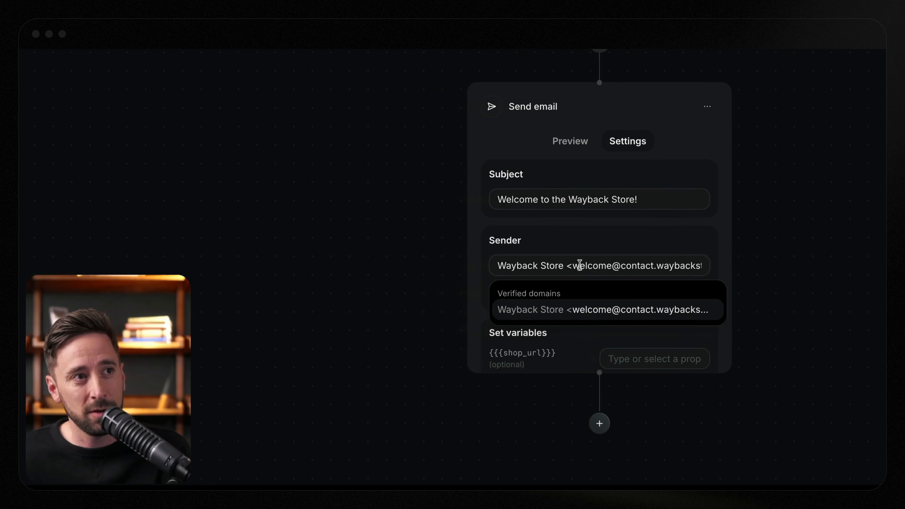
pyautogui.click(645, 216)
pyautogui.scroll(-2, 519, 319)
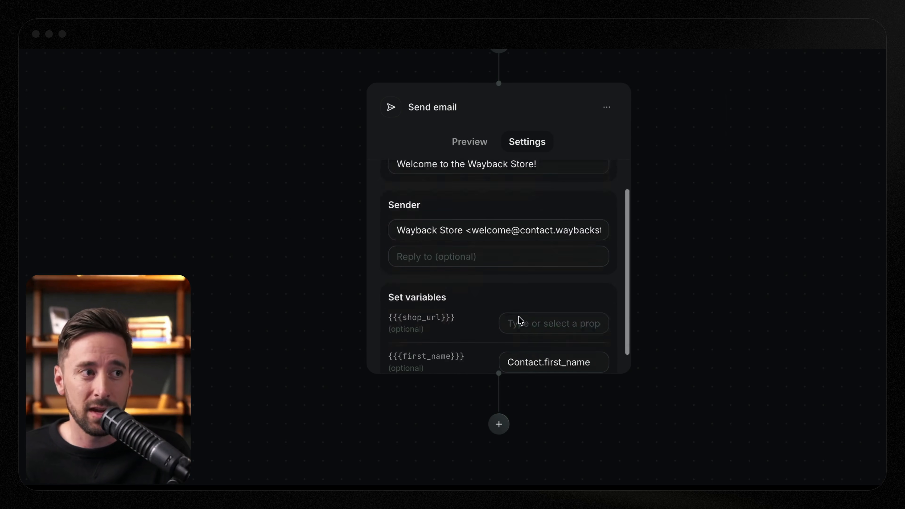
pyautogui.scroll(3, 461, 175)
pyautogui.scroll(5, 610, 138)
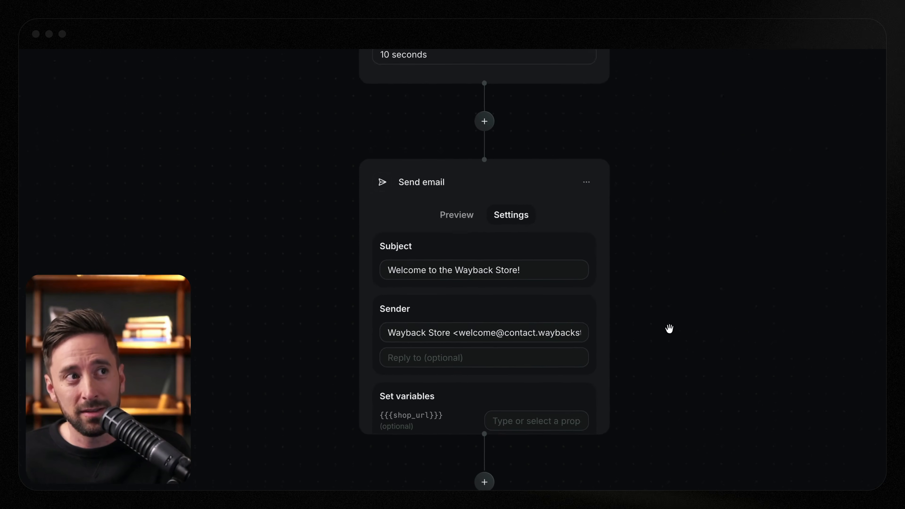
pyautogui.scroll(3, 660, 338)
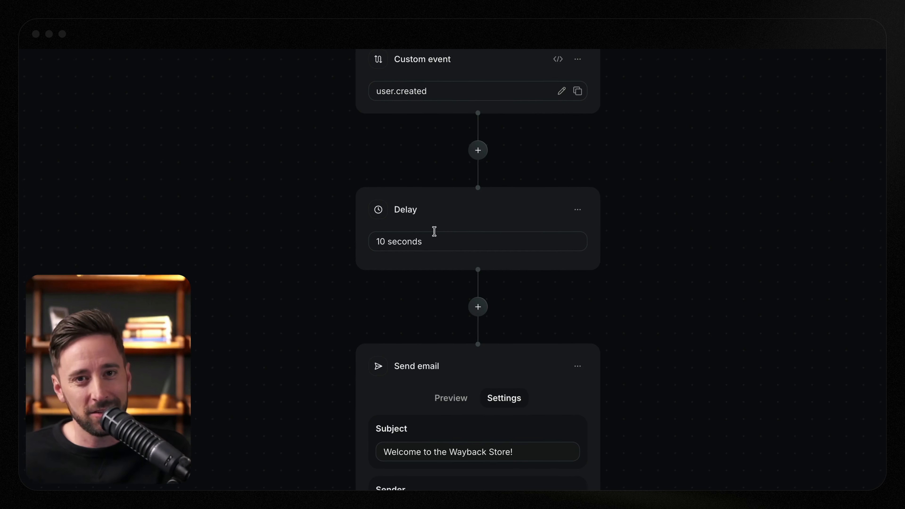
# - Start the User Created automation and open its test event request
pyautogui.click(854, 66)
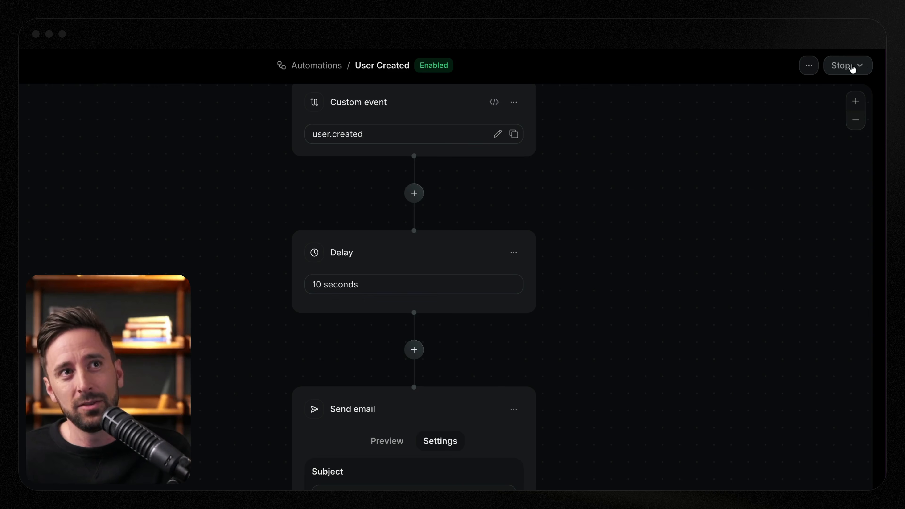
pyautogui.click(809, 65)
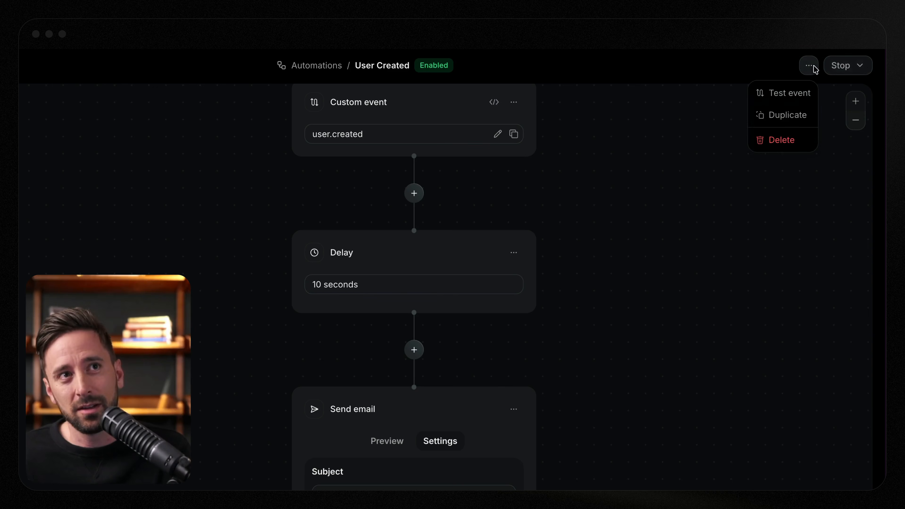
pyautogui.click(796, 93)
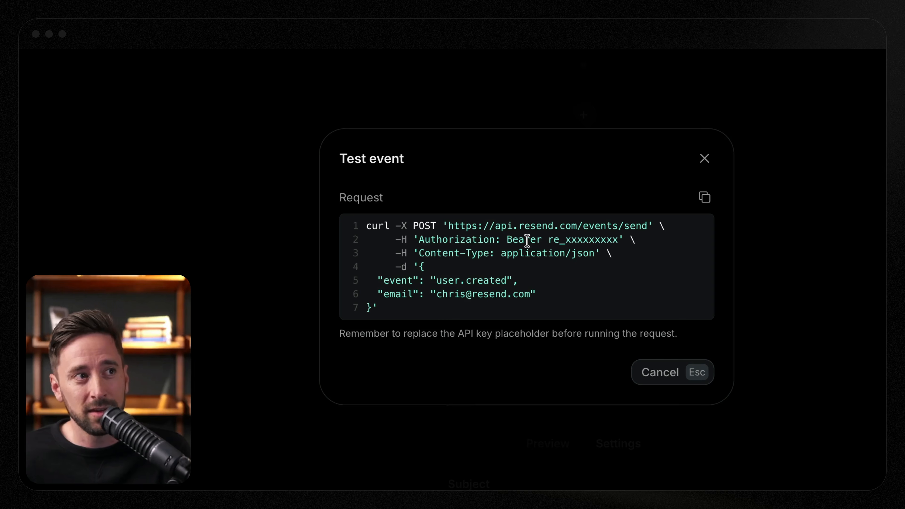
# - Examine the authorization header, event name and email field in the test event's curl request
pyautogui.moveTo(512, 241); pyautogui.dragTo(600, 241)
pyautogui.moveTo(471, 255); pyautogui.dragTo(573, 299)
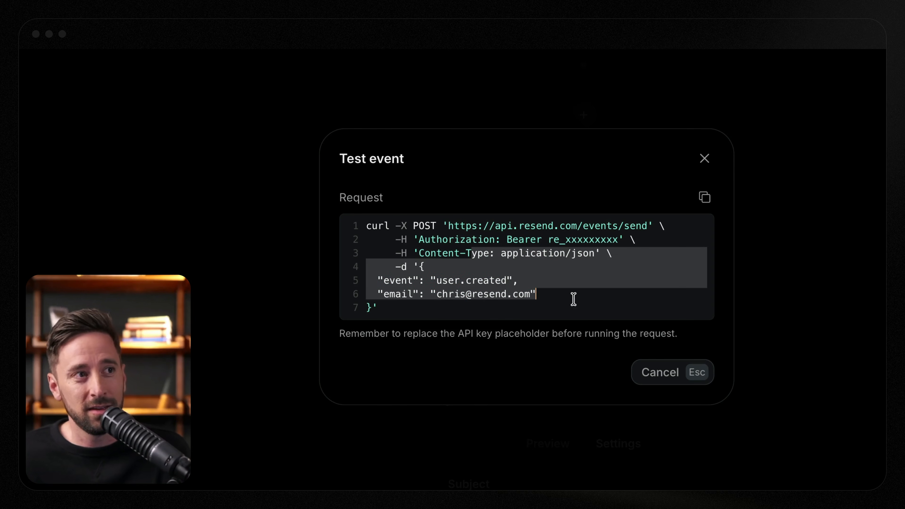
pyautogui.click(396, 291)
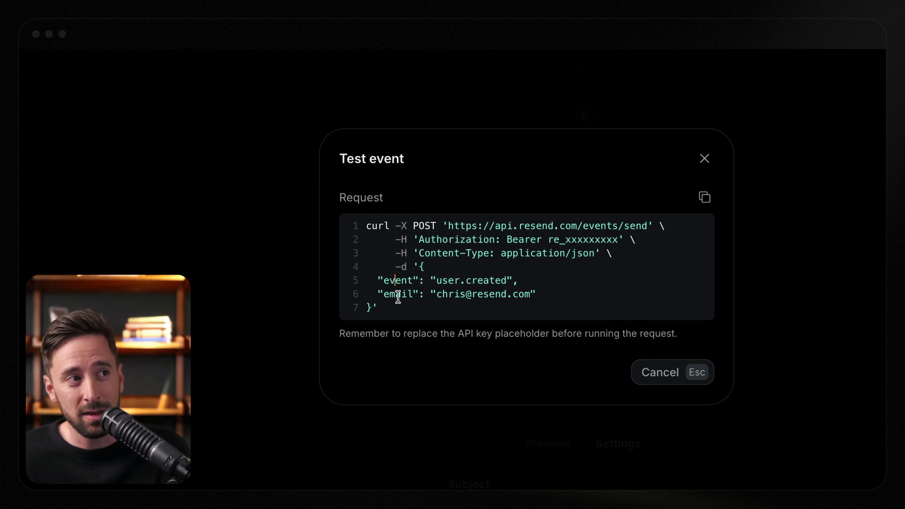
pyautogui.doubleClick(396, 293)
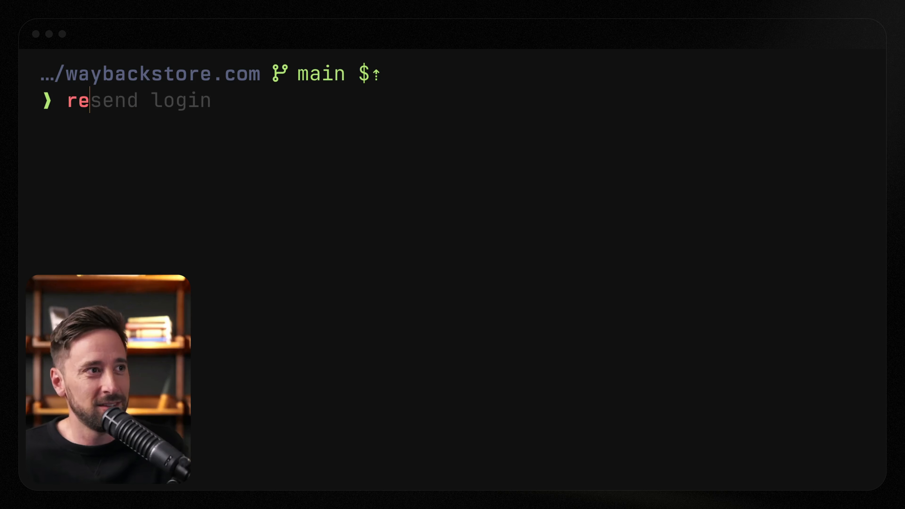
# - In the terminal, run resend events send with --event "user.created" and --email followed by the contact's e-mail address
pyautogui.write('send event')
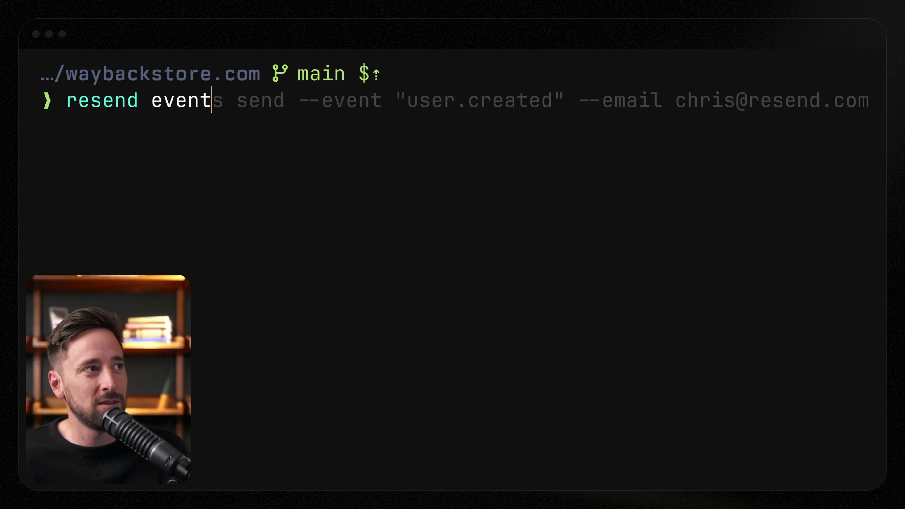
pyautogui.press('Right')
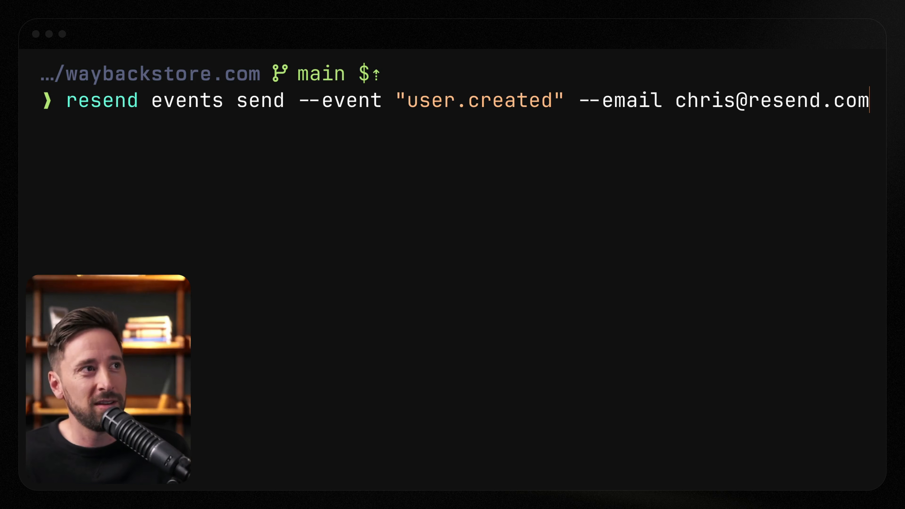
pyautogui.press('Return')
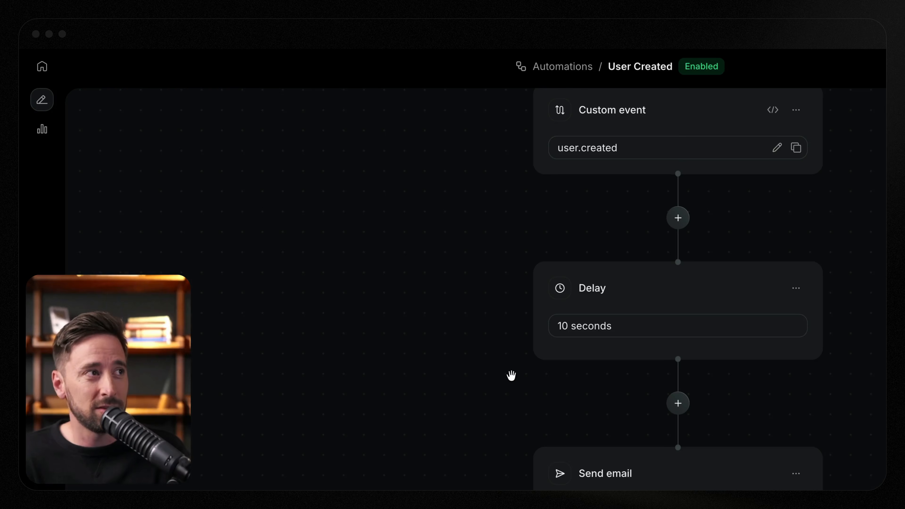
# - Open the automation's observability view and read the welcome email from Wayback Store in the inbox
pyautogui.click(46, 135)
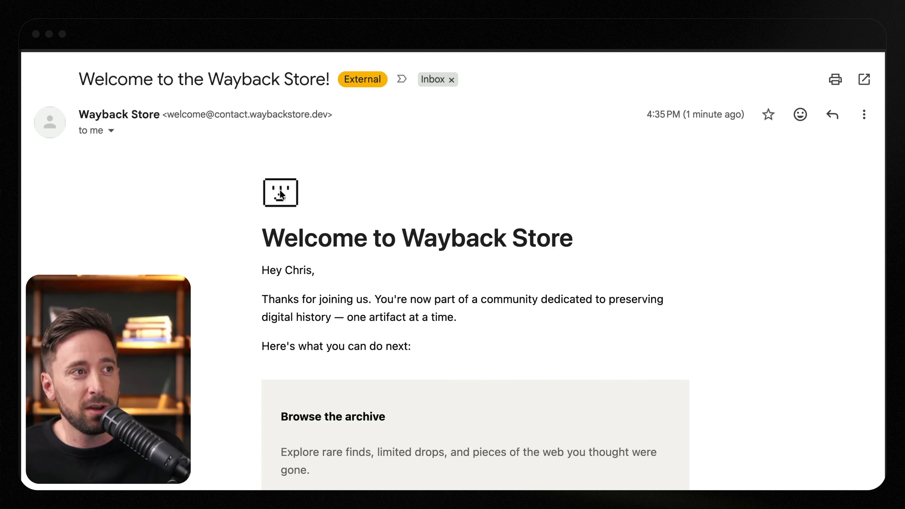
pyautogui.scroll(-3, 413, 261)
pyautogui.doubleClick(274, 246)
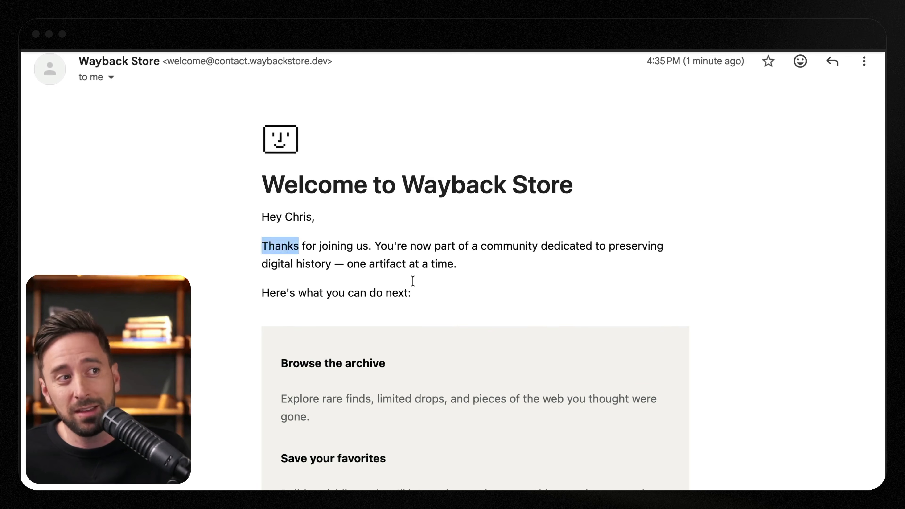
# - In the Wayback Store cart, proceed to checkout for the Tape Deck Recorder with the customer's e-mail and complete the checkout
pyautogui.click(364, 248)
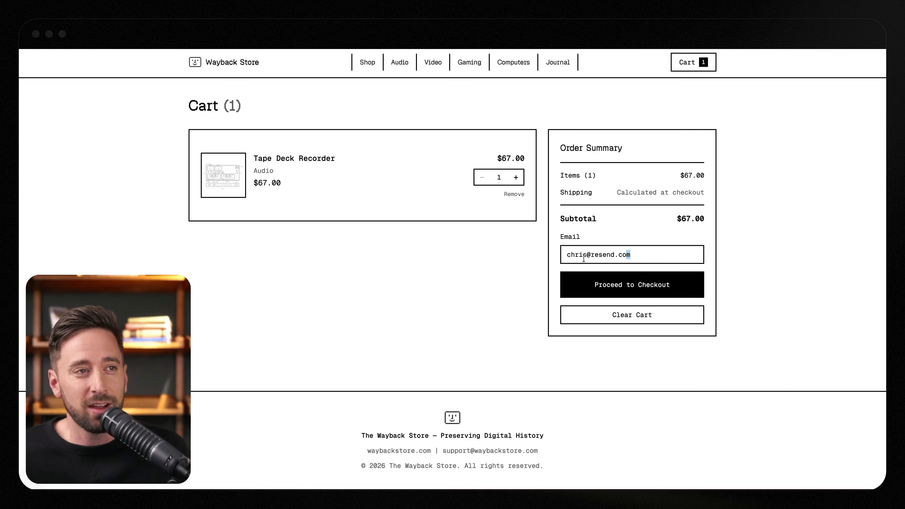
pyautogui.moveTo(584, 258); pyautogui.dragTo(557, 262)
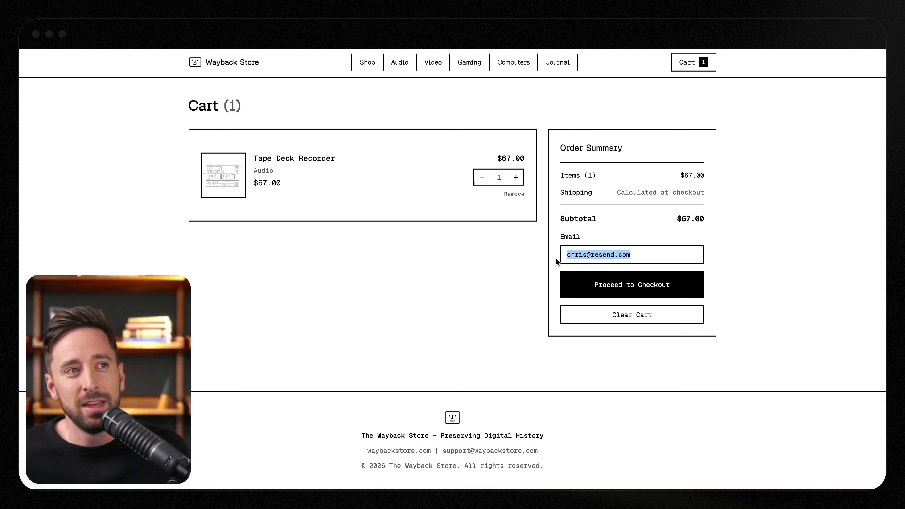
pyautogui.click(625, 289)
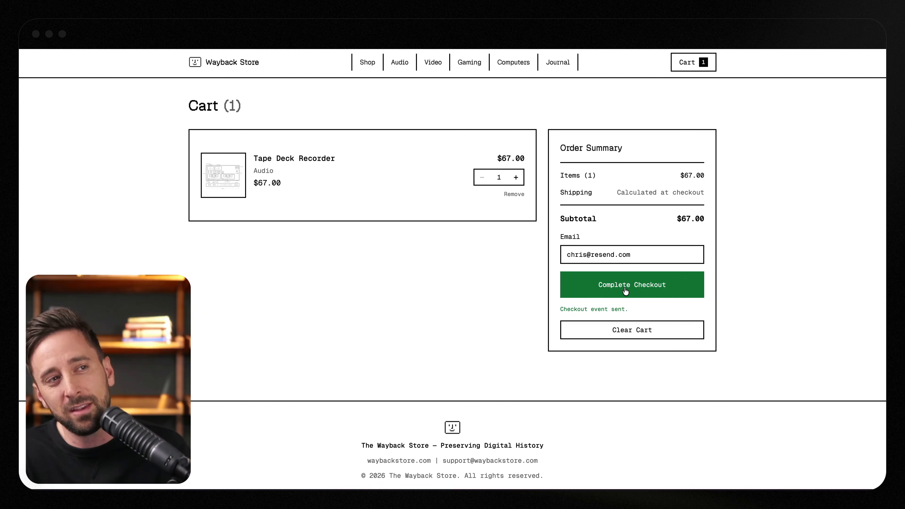
pyautogui.click(640, 284)
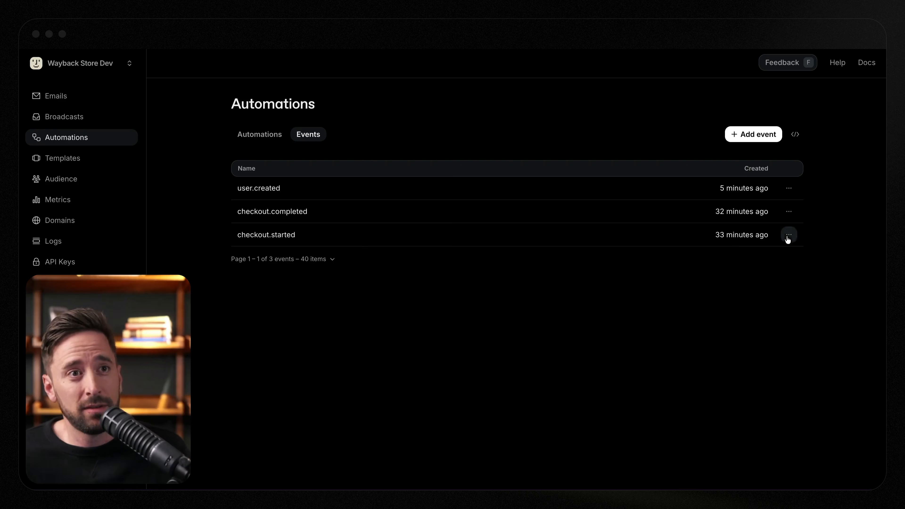
# - Open the checkout.started event's definition, examine its property names and types, and close it without saving
pyautogui.click(788, 235)
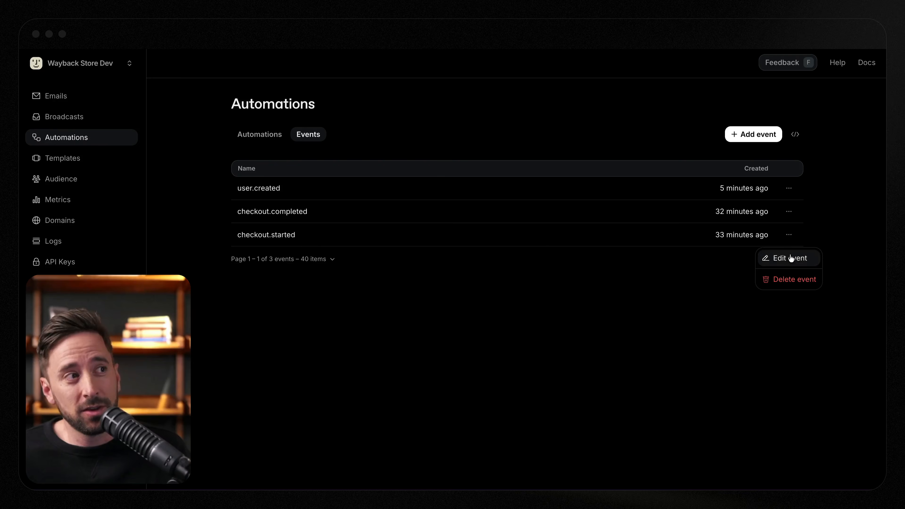
pyautogui.click(785, 259)
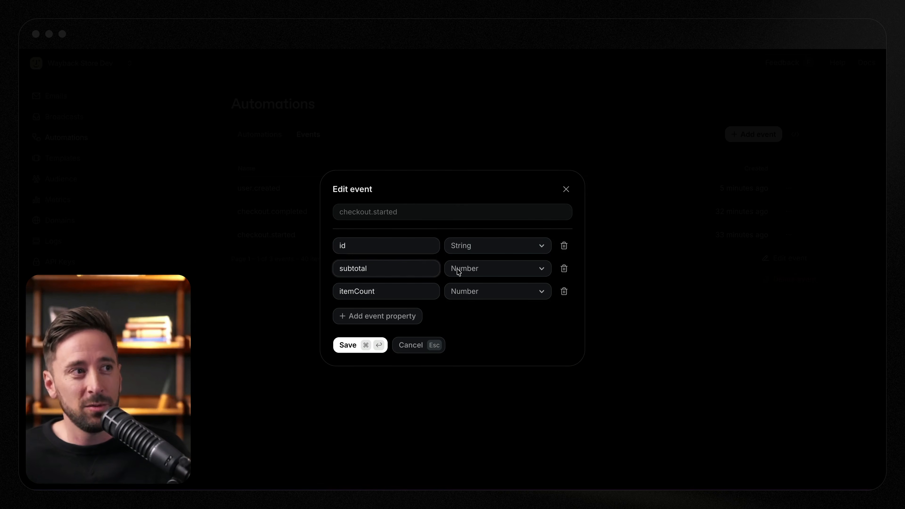
pyautogui.click(423, 287)
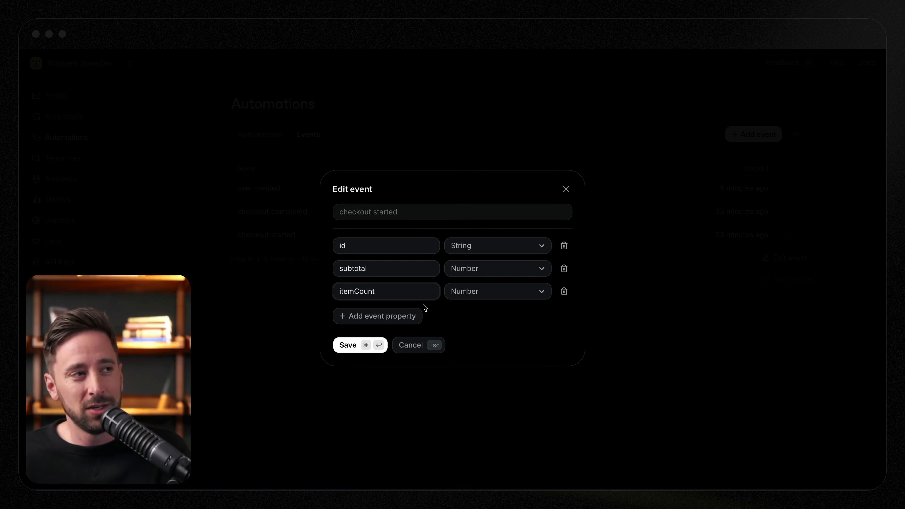
pyautogui.click(421, 344)
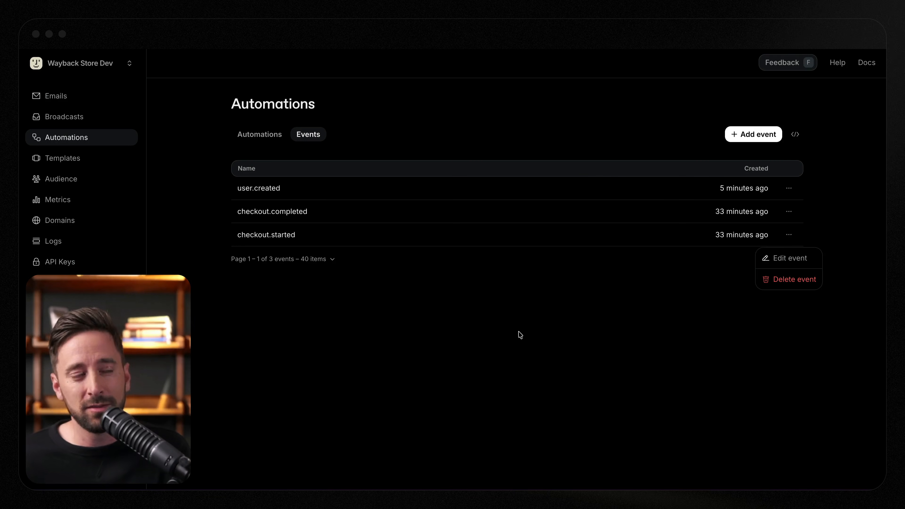
# - Open the checkout.completed event's definition, examine its property names and types, and close it without saving
pyautogui.click(788, 211)
pyautogui.click(788, 234)
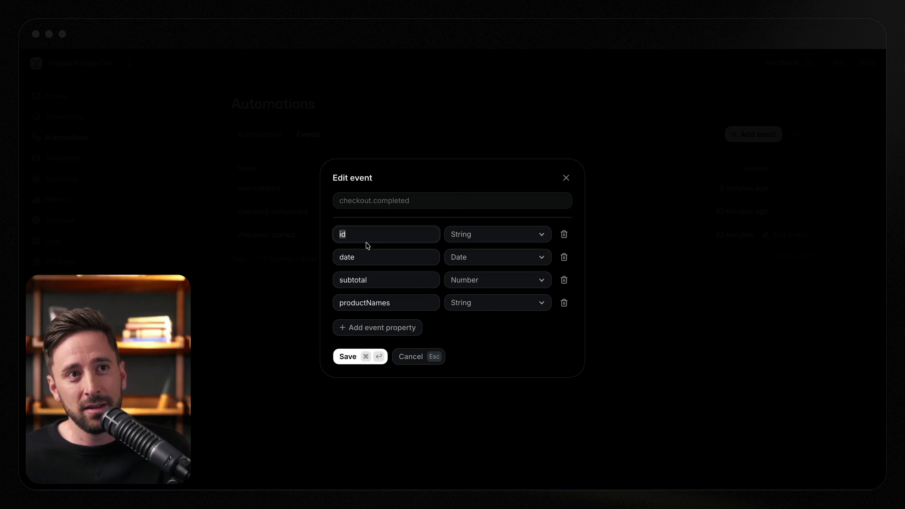
pyautogui.click(364, 256)
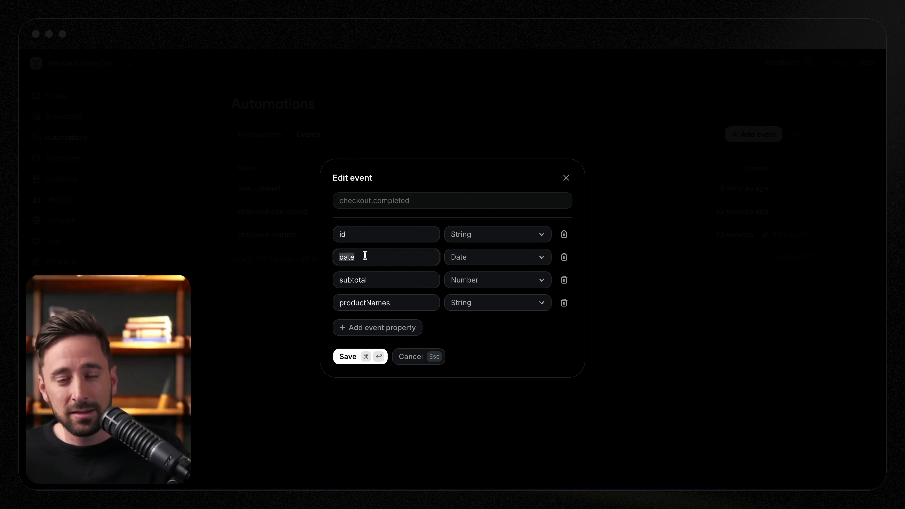
pyautogui.doubleClick(383, 305)
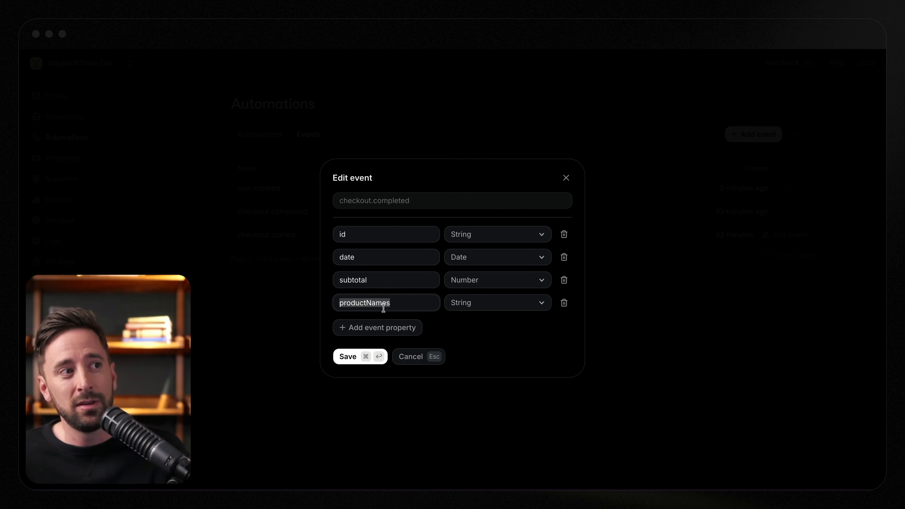
pyautogui.click(411, 357)
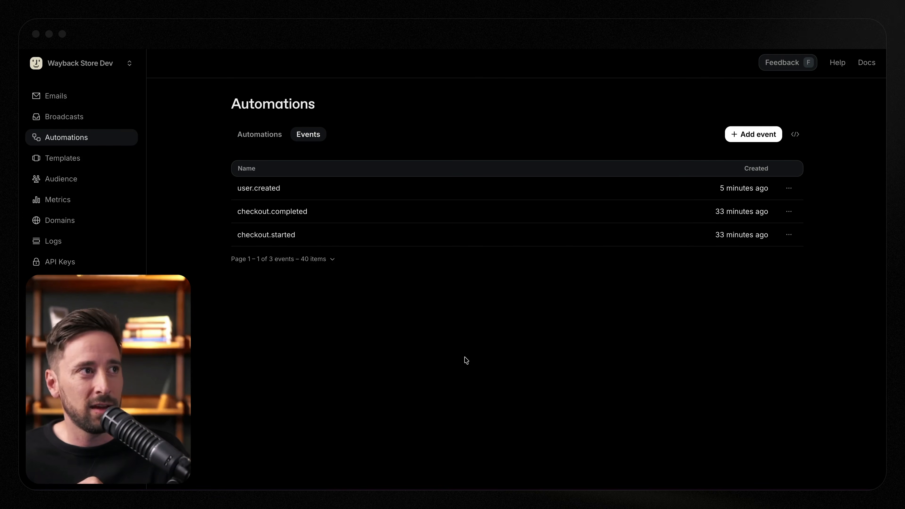
# - Create a new automation and name it "Checkout Flows"
pyautogui.click(265, 139)
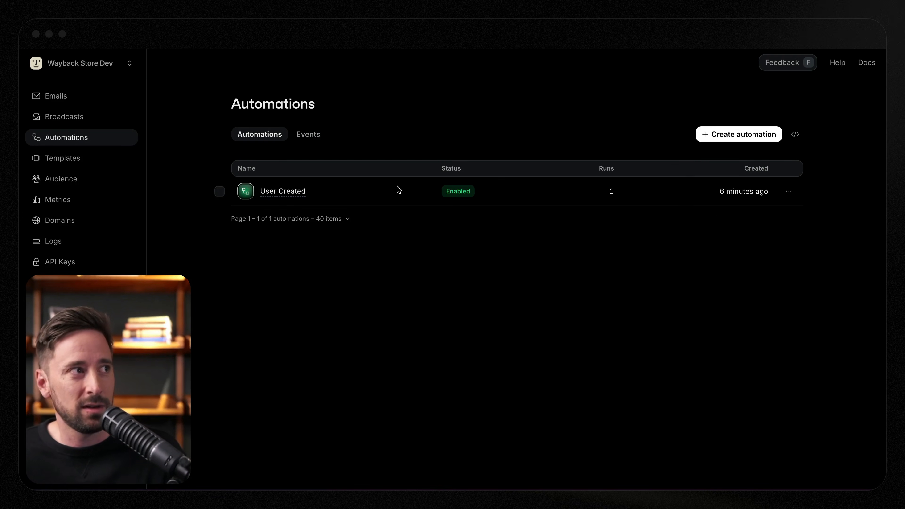
pyautogui.click(708, 139)
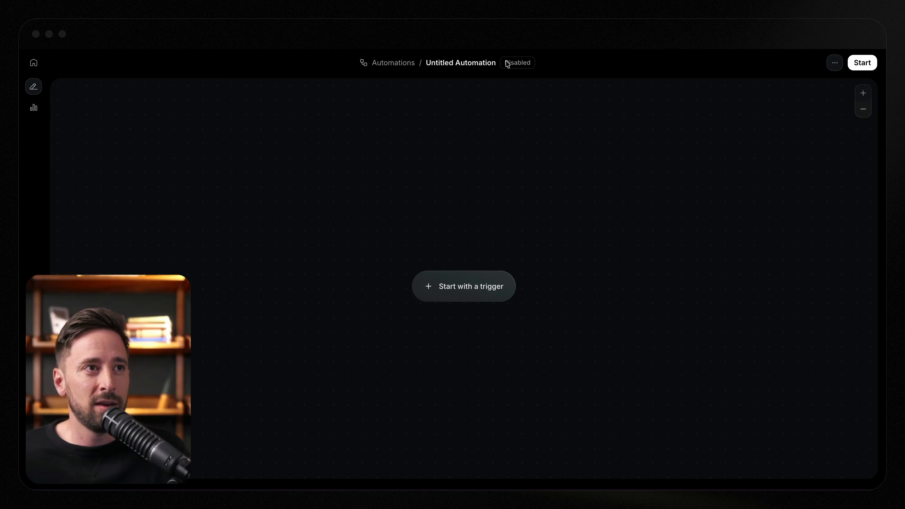
pyautogui.click(484, 64)
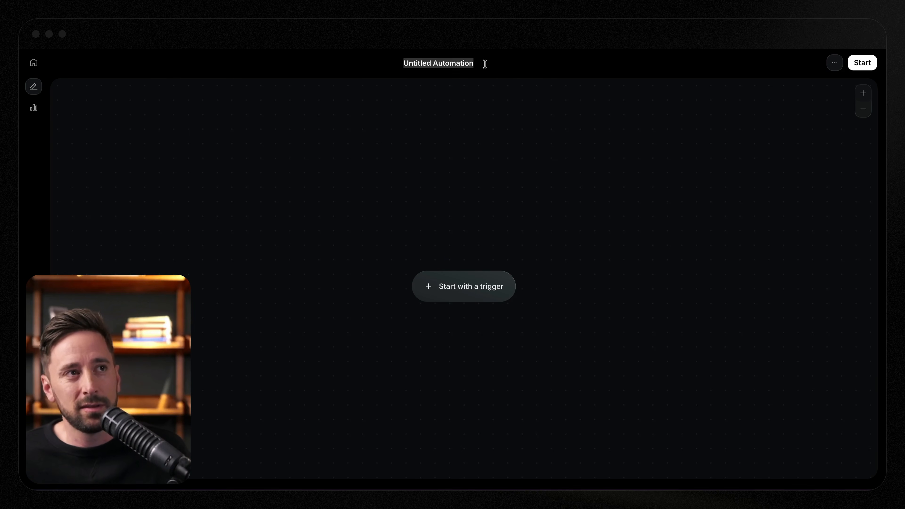
pyautogui.write('Checkout')
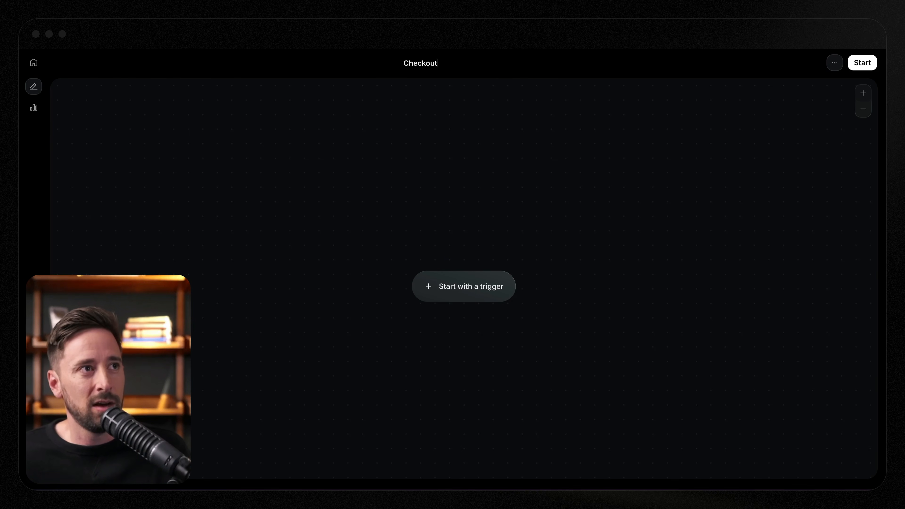
pyautogui.write(' Flows')
# - Add a custom event trigger to the automation and set its event to checkout.started
pyautogui.click(466, 282)
pyautogui.click(479, 272)
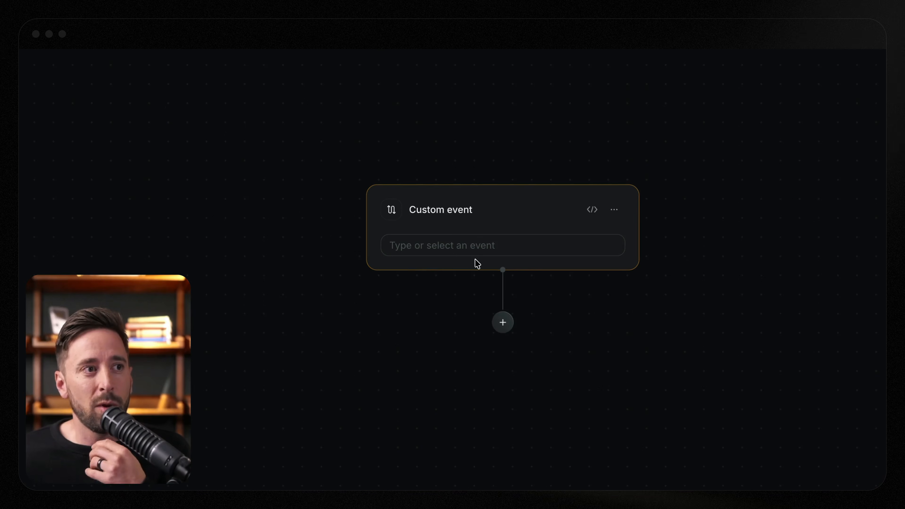
pyautogui.click(472, 250)
pyautogui.click(462, 315)
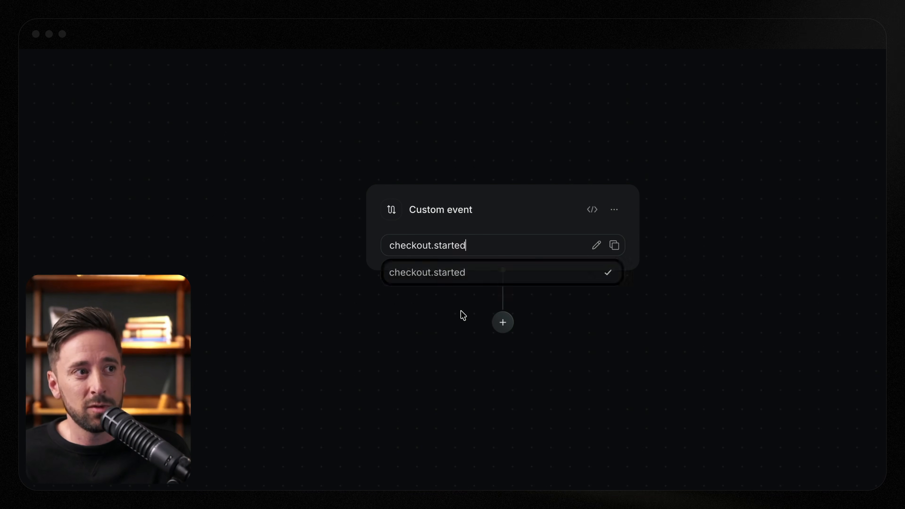
# - Add a Condition step after the trigger that checks the subtotal property of checkout.started
pyautogui.click(501, 322)
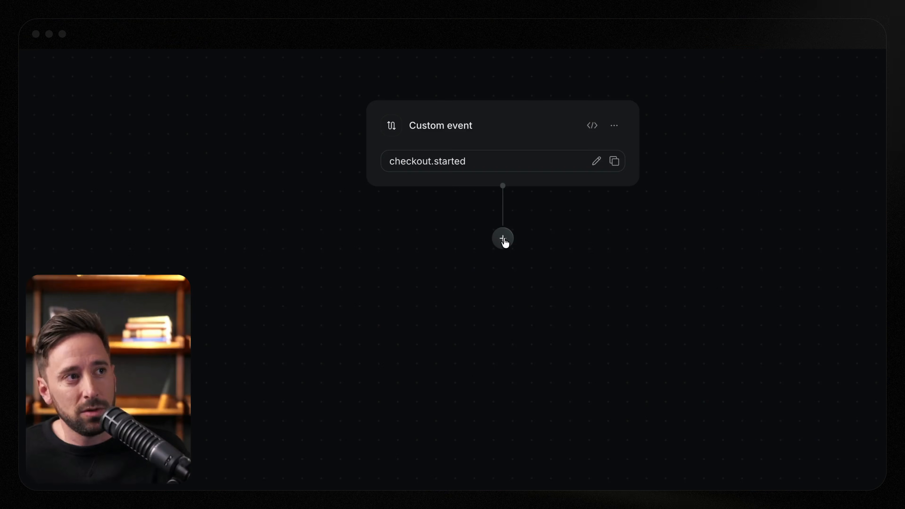
pyautogui.click(501, 236)
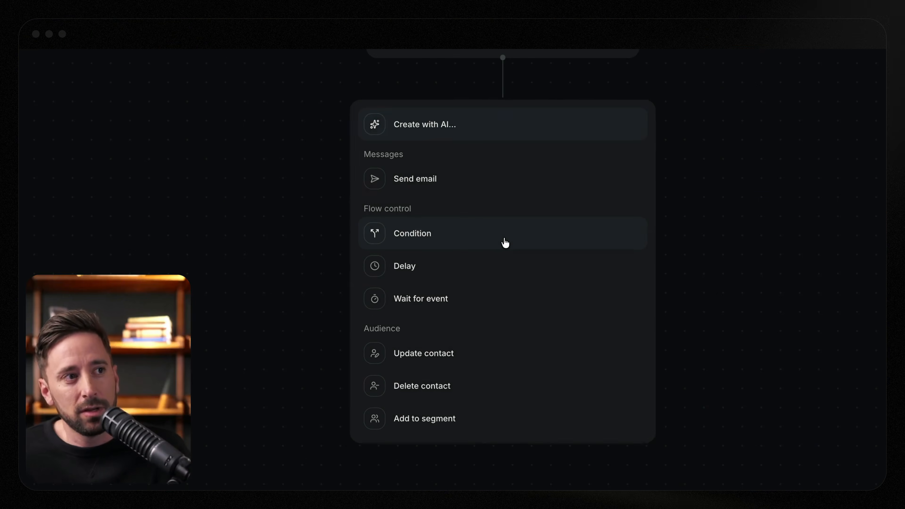
pyautogui.click(481, 243)
pyautogui.click(455, 260)
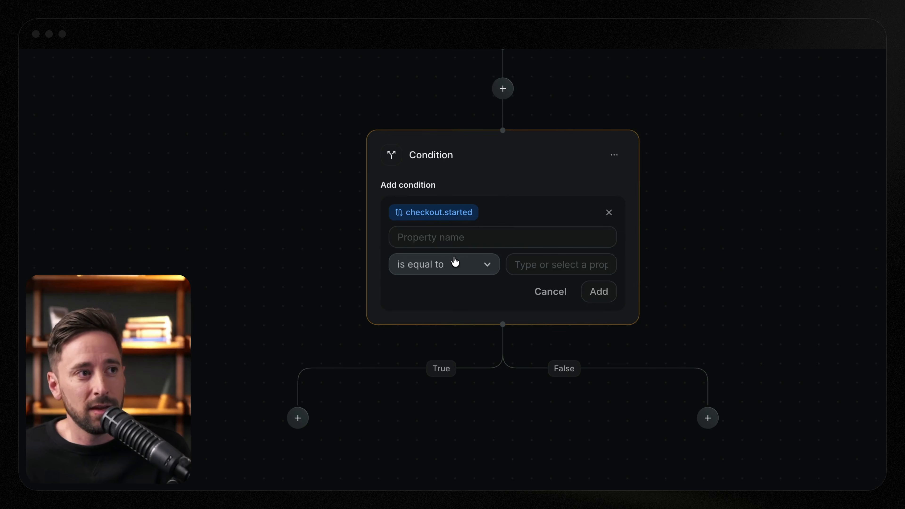
pyautogui.click(456, 238)
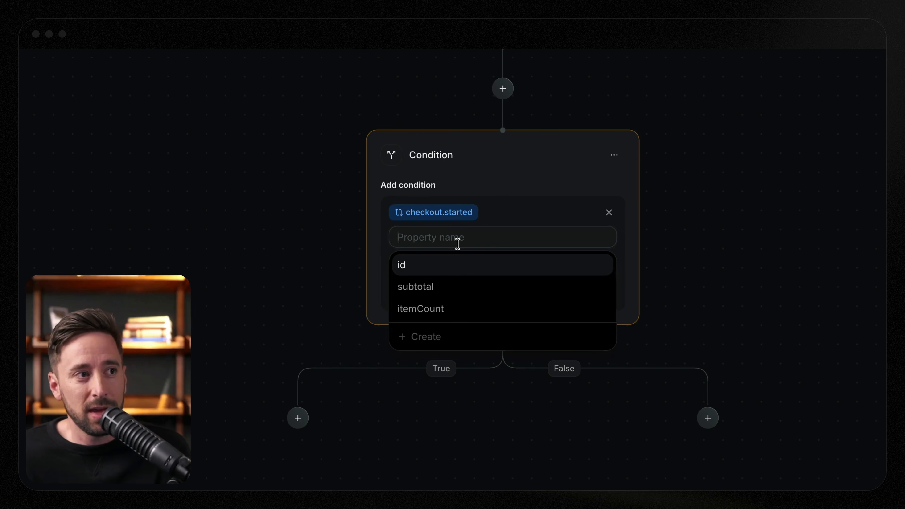
pyautogui.click(465, 288)
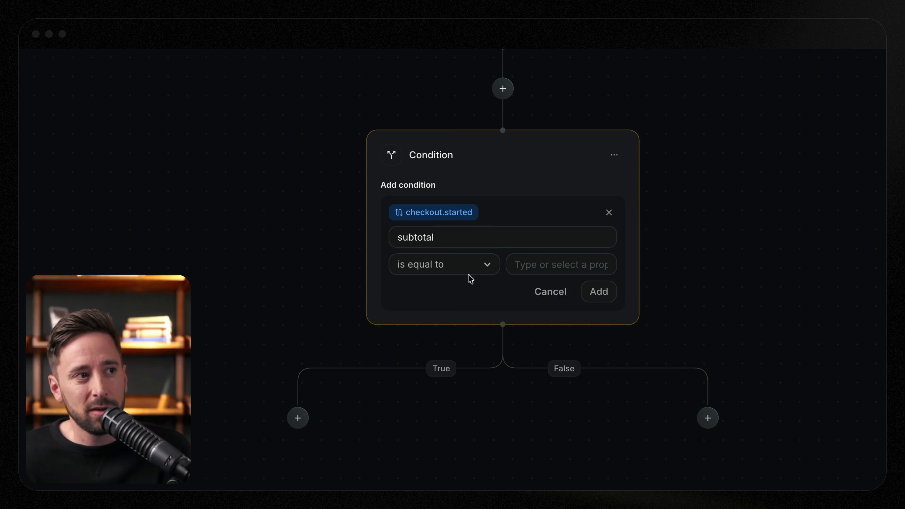
# - Set the condition's comparison to "is greater than" with the number 10 as its value
pyautogui.click(467, 270)
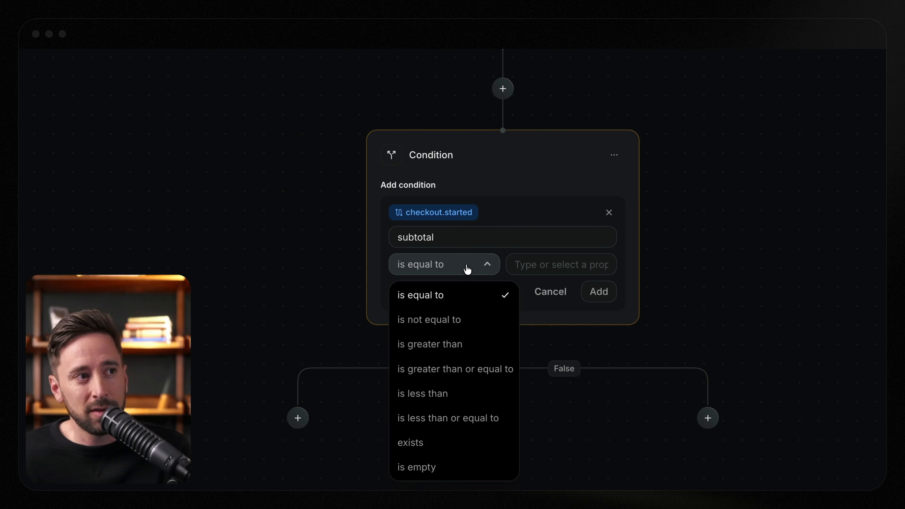
pyautogui.click(470, 344)
pyautogui.click(563, 257)
pyautogui.write('10')
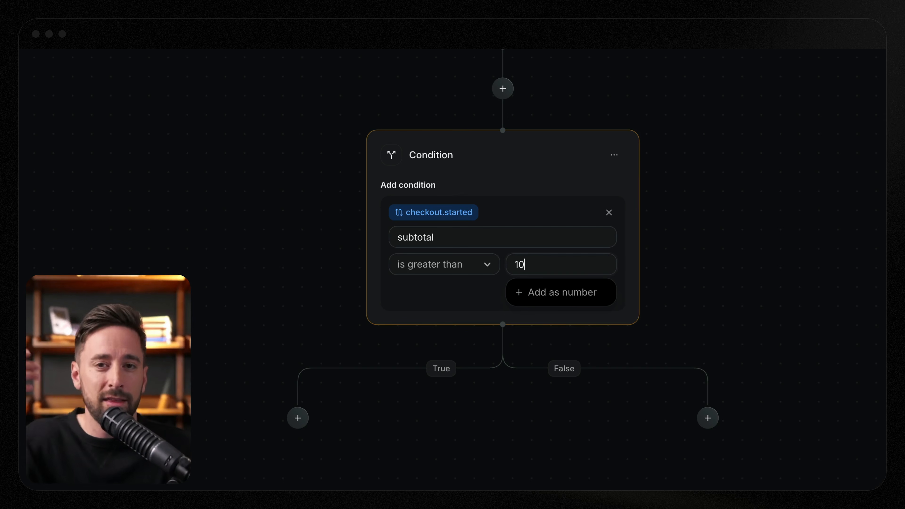
pyautogui.press('Return')
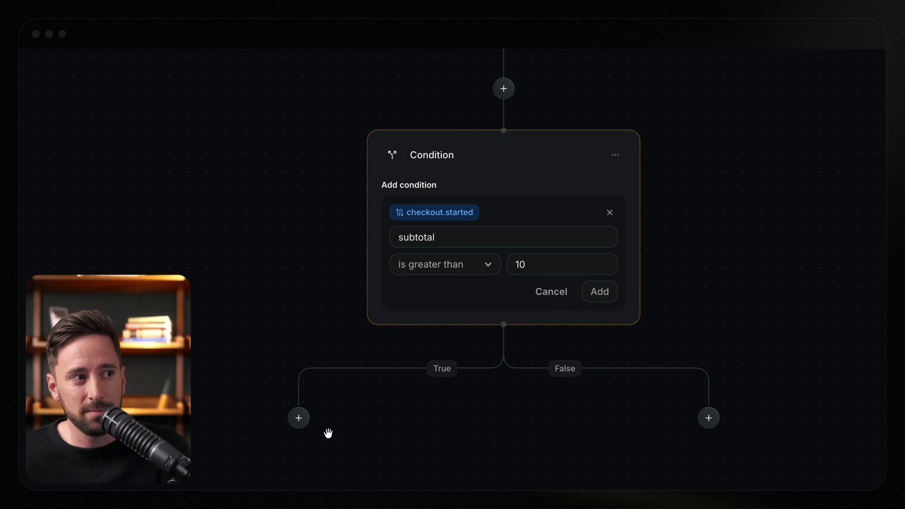
# - Add a Wait for event step on the condition's True branch that waits for checkout.completed
pyautogui.click(298, 418)
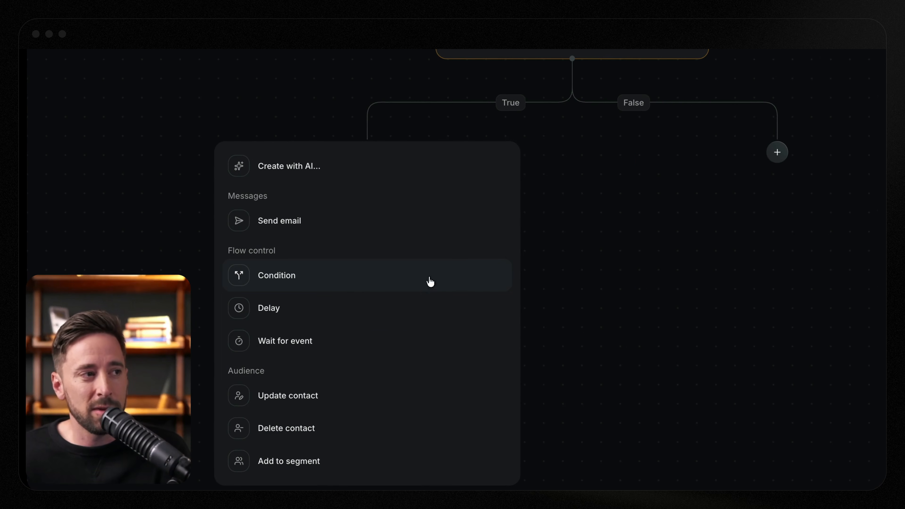
pyautogui.click(402, 331)
pyautogui.click(453, 236)
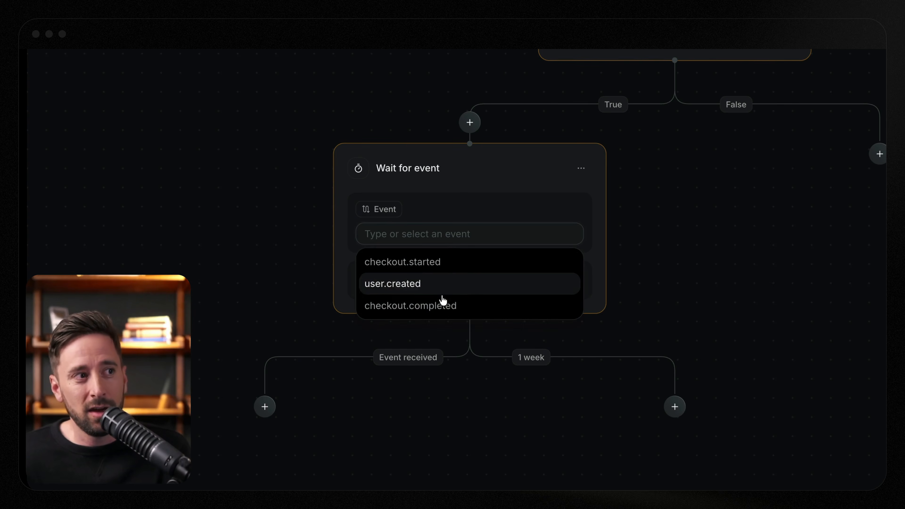
pyautogui.click(443, 307)
# - Set the timeout of the Wait for event step to 10 seconds
pyautogui.click(501, 283)
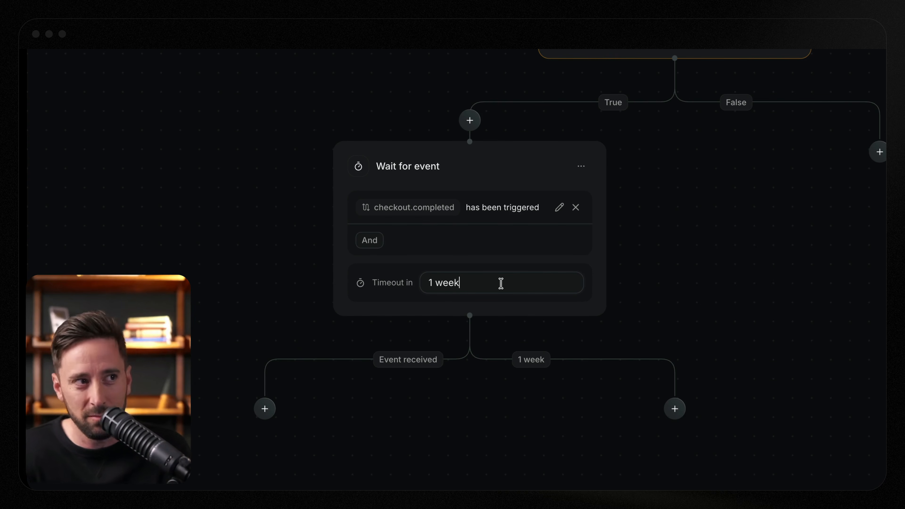
pyautogui.press('BackSpace')
pyautogui.press('BackSpace')
pyautogui.press('BackSpace')
pyautogui.press('BackSpace')
pyautogui.press('BackSpace')
pyautogui.press('BackSpace')
pyautogui.write('10')
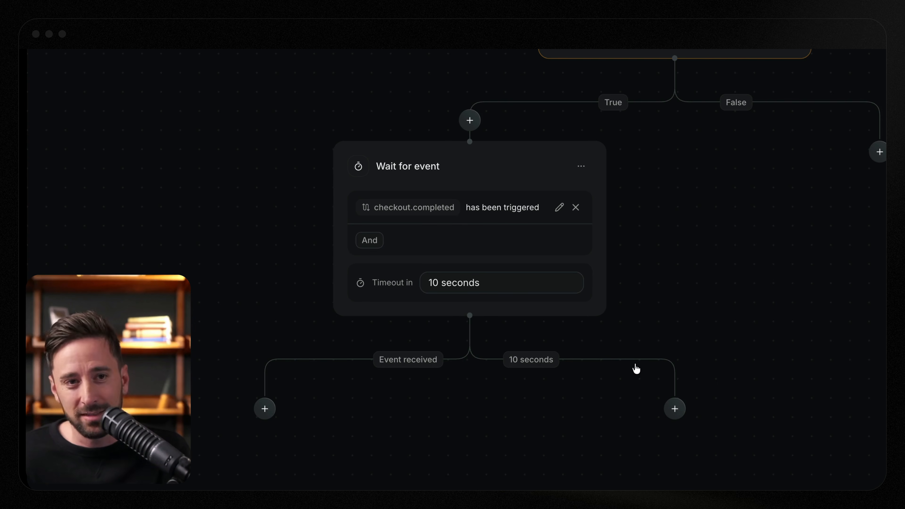
# - Add a Send email step on the 10 seconds timeout branch using the Abandoned Cart template
pyautogui.click(674, 409)
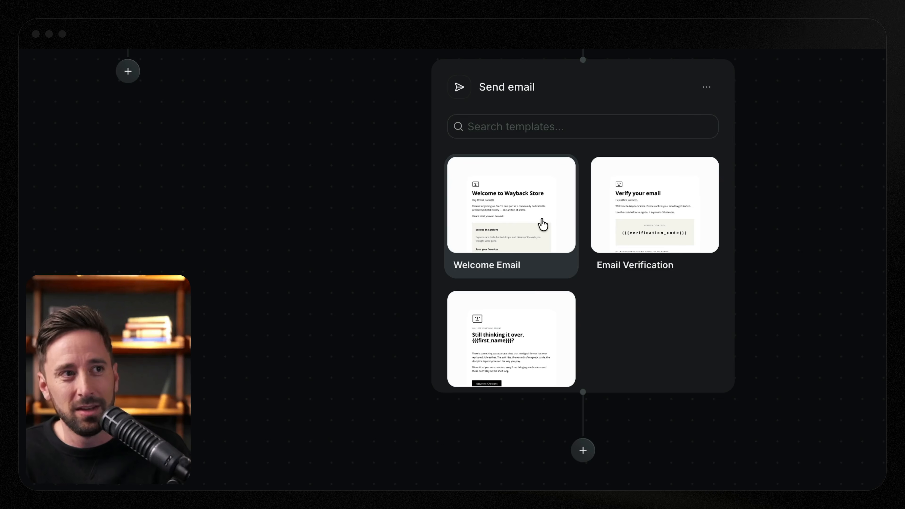
pyautogui.scroll(-2, 508, 317)
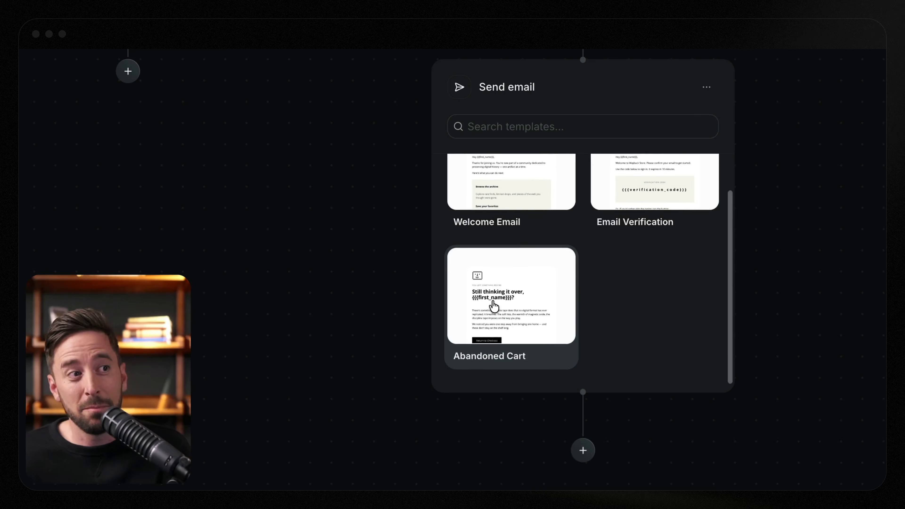
pyautogui.click(494, 306)
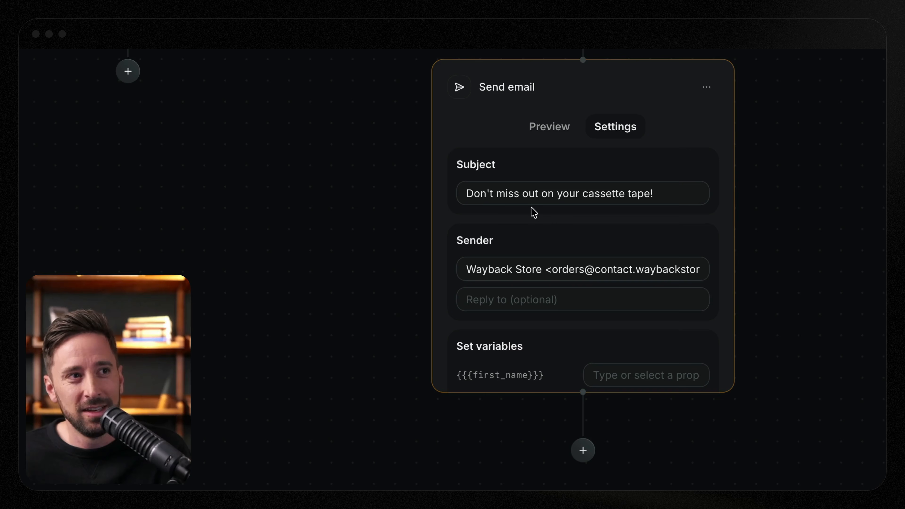
# - Set the first_name variable of the Abandoned Cart Send email step to the contact's first_name property
pyautogui.scroll(-2, 592, 282)
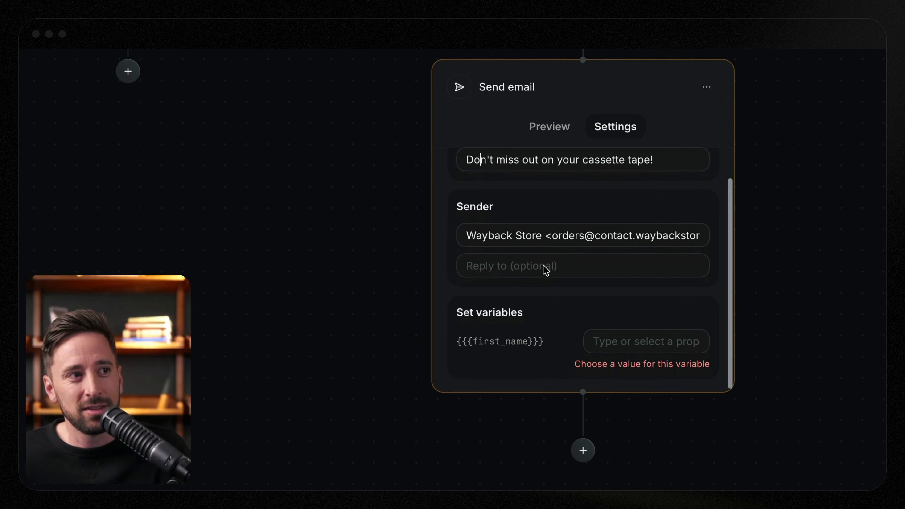
pyautogui.moveTo(701, 235); pyautogui.dragTo(567, 241)
pyautogui.click(615, 342)
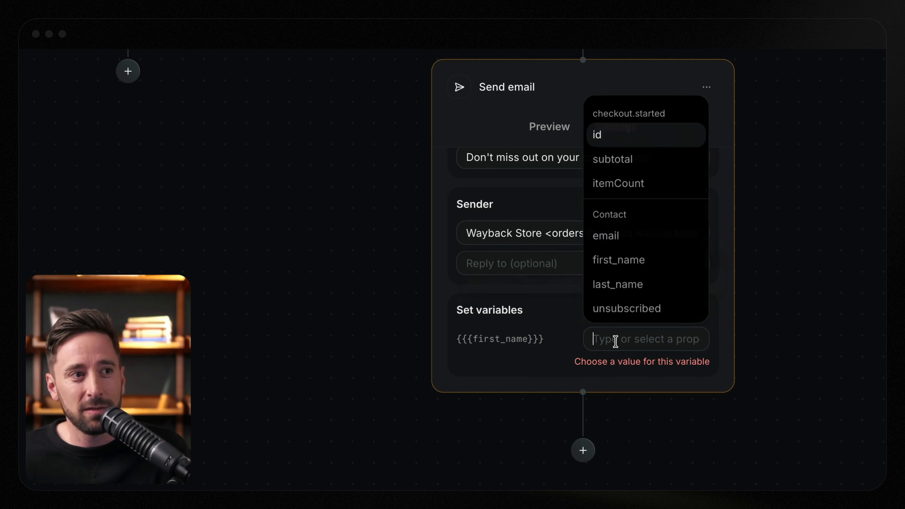
pyautogui.click(642, 262)
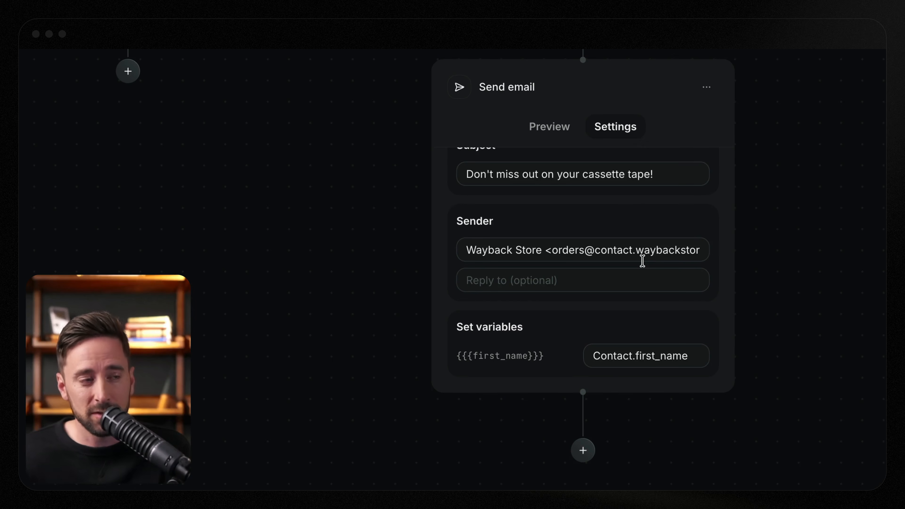
pyautogui.scroll(1, 630, 253)
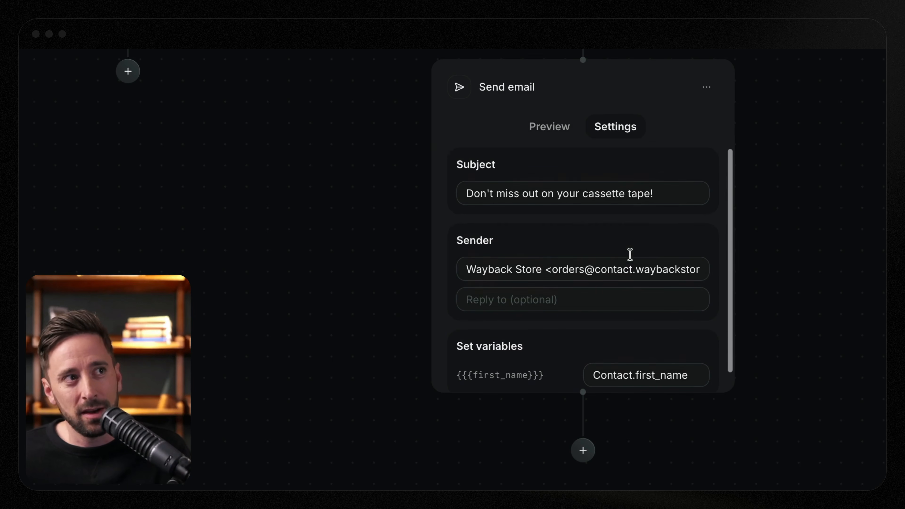
pyautogui.moveTo(355, 169); pyautogui.dragTo(231, 420)
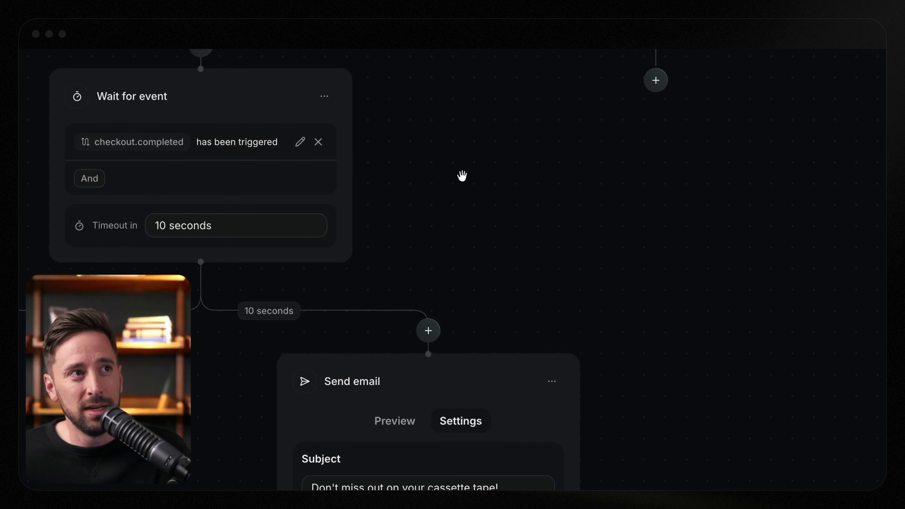
pyautogui.moveTo(460, 176); pyautogui.dragTo(443, 323)
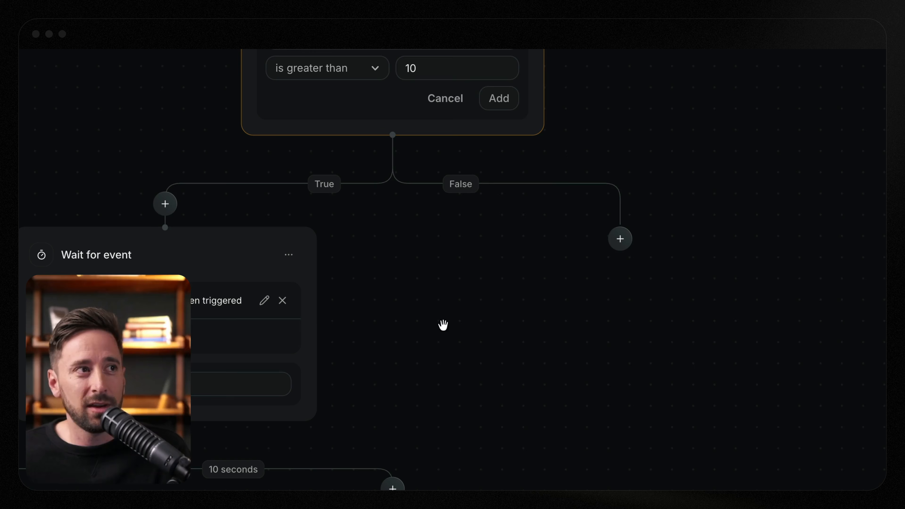
pyautogui.click(620, 239)
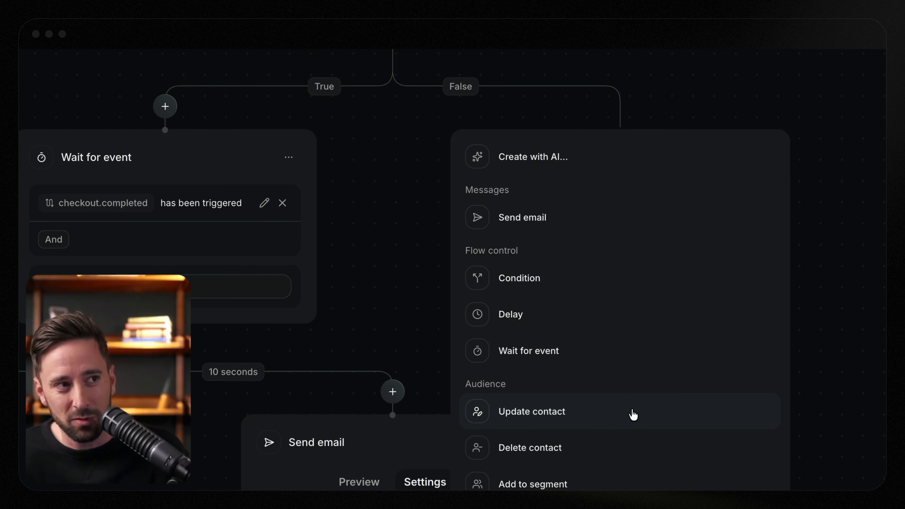
pyautogui.click(385, 333)
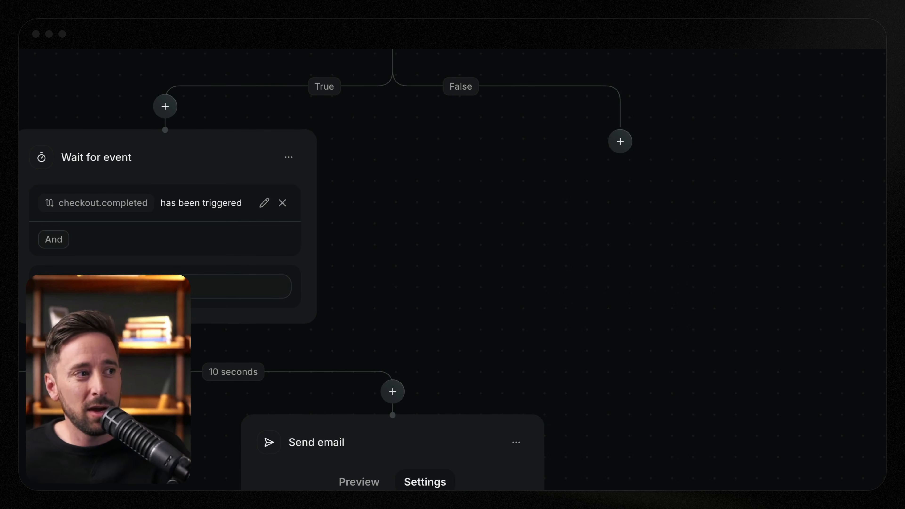
# - Add an Update contact step on the Event received branch of the Wait for event step
pyautogui.moveTo(64, 433); pyautogui.dragTo(372, 257)
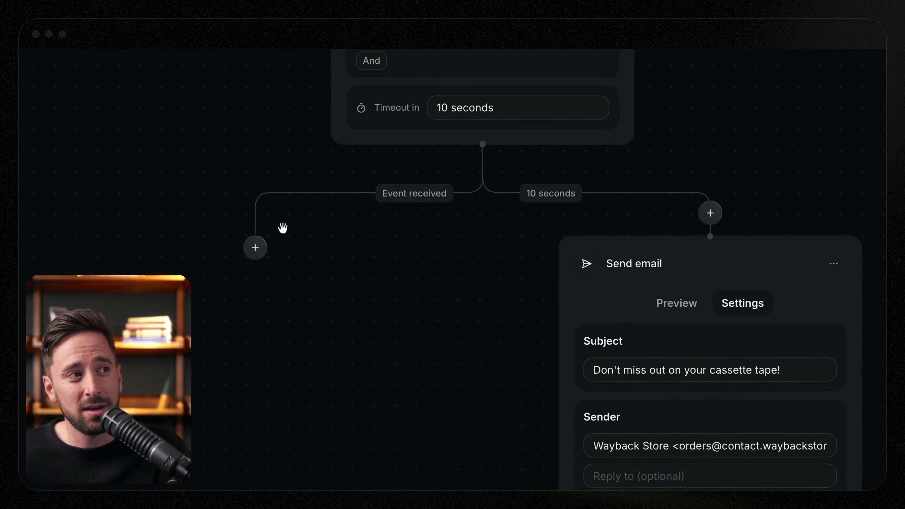
pyautogui.click(323, 234)
pyautogui.click(410, 370)
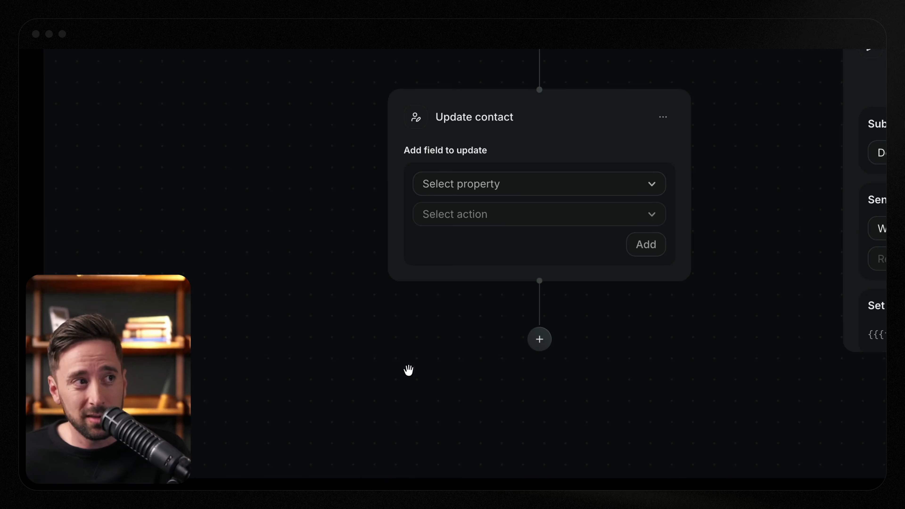
# - Configure the Update contact step to change lastPurchased to the date property of checkout.completed
pyautogui.click(507, 193)
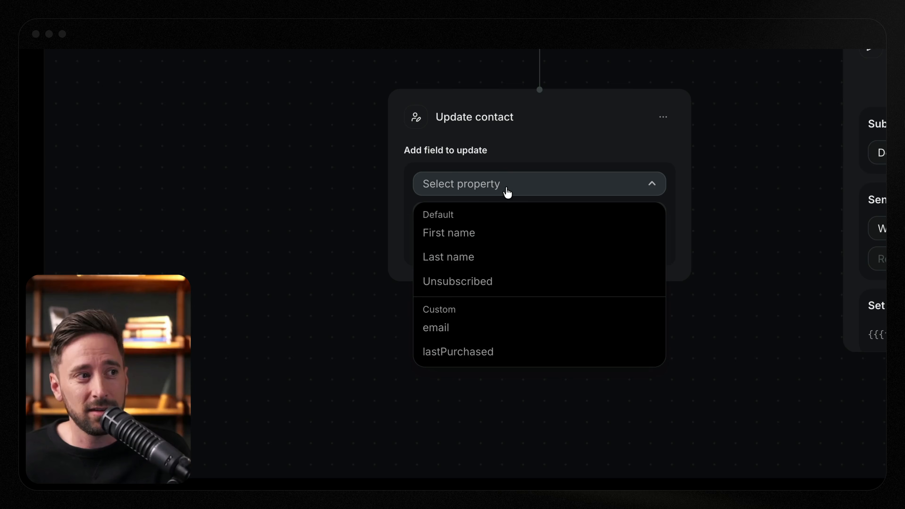
pyautogui.click(512, 353)
pyautogui.click(512, 220)
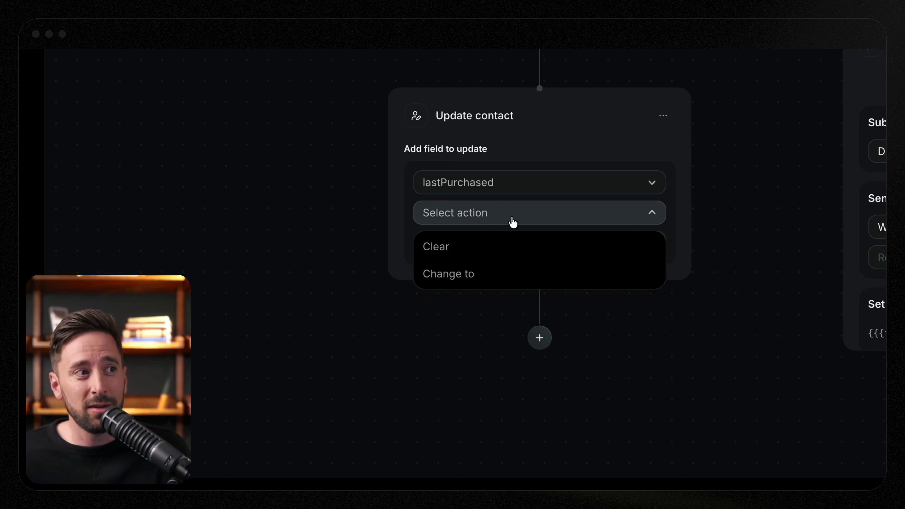
pyautogui.click(519, 274)
pyautogui.click(553, 232)
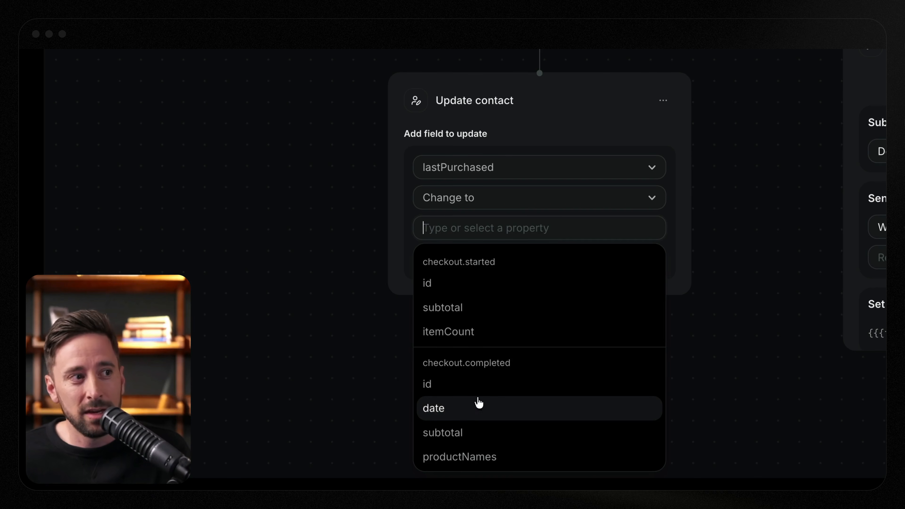
pyautogui.click(485, 409)
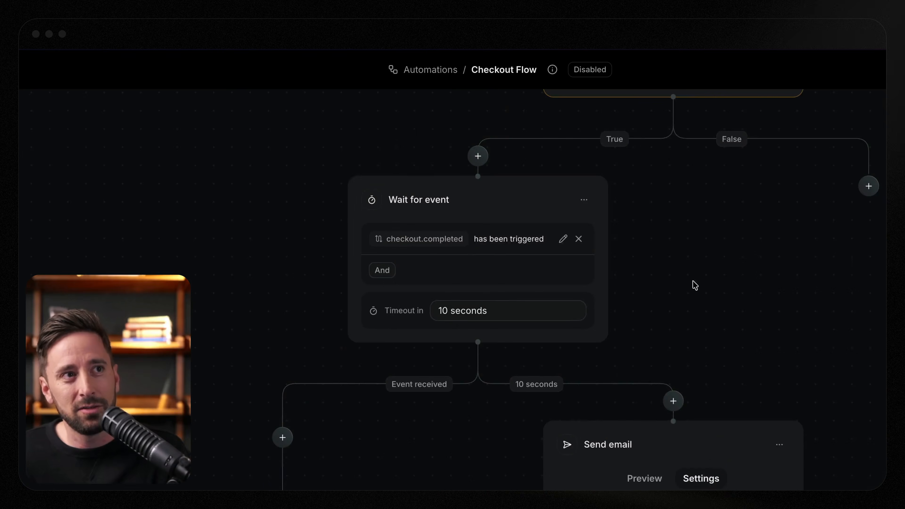
# - Try to start the automation, and add the pending checkout.started subtotal condition to the Condition step
pyautogui.scroll(5, 690, 283)
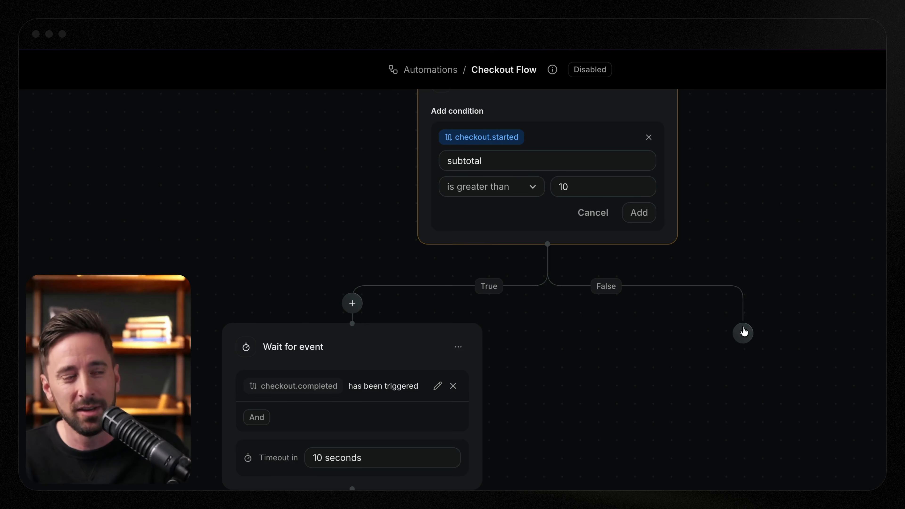
pyautogui.moveTo(644, 352); pyautogui.dragTo(679, 499)
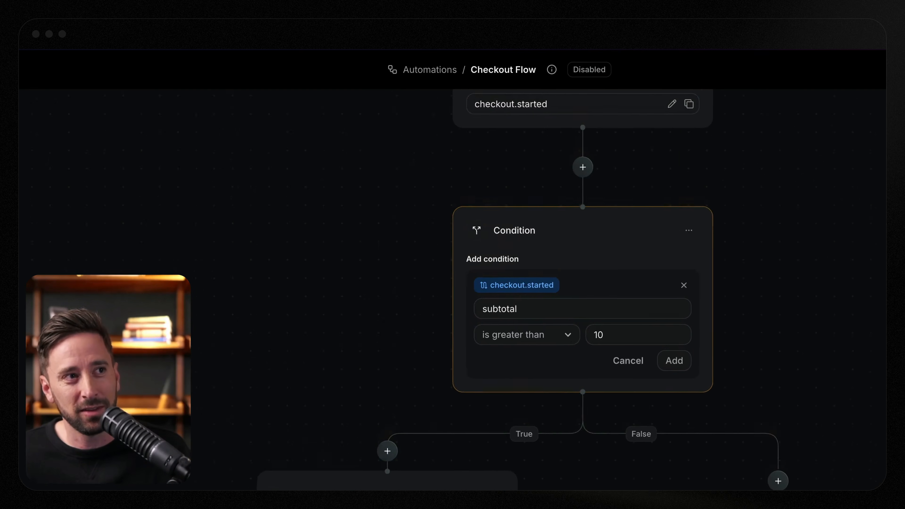
pyautogui.moveTo(782, 288); pyautogui.dragTo(759, 356)
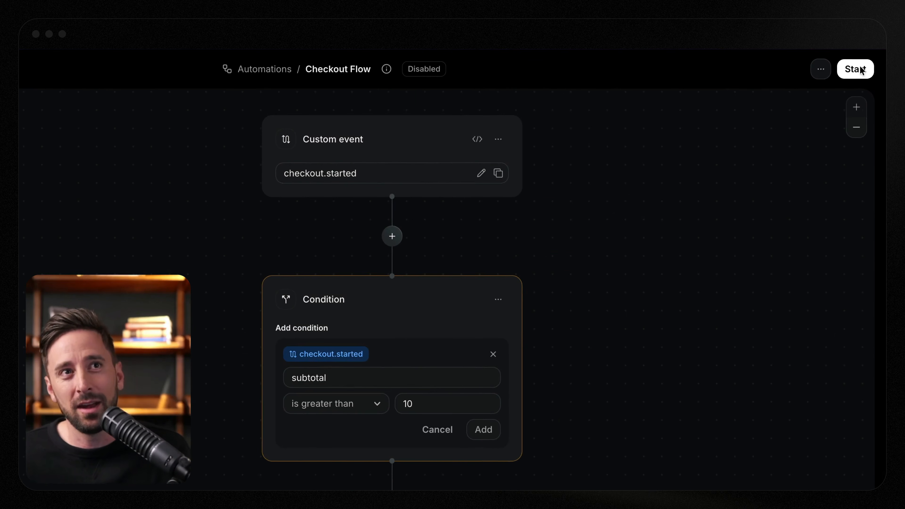
pyautogui.click(860, 70)
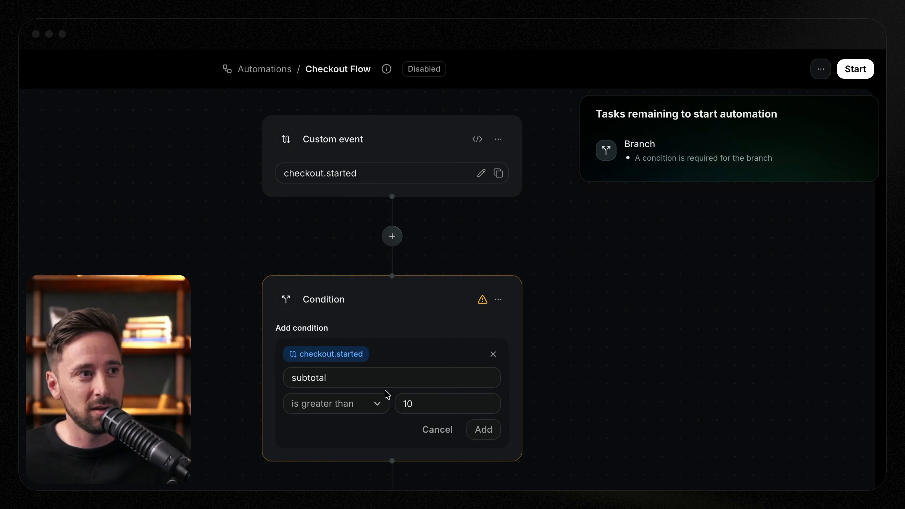
pyautogui.click(480, 433)
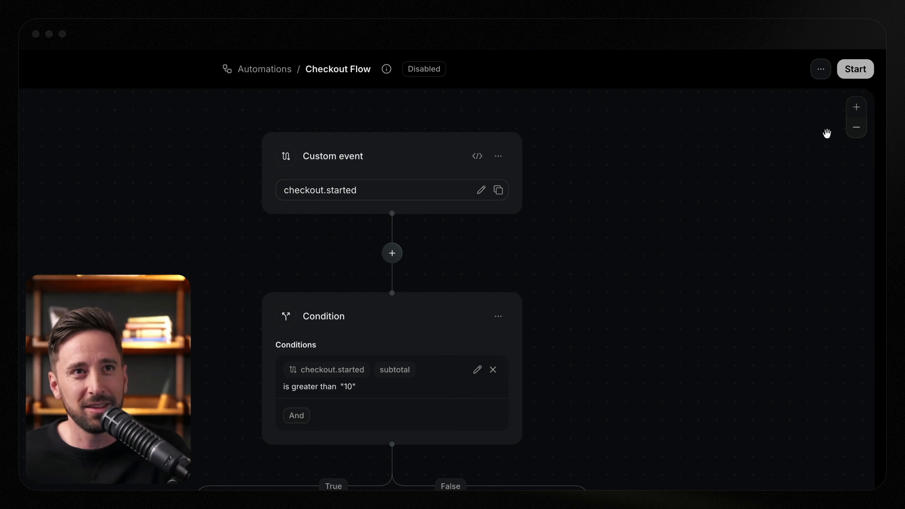
# - Start the Checkout Flow automation and open its metrics view
pyautogui.click(855, 69)
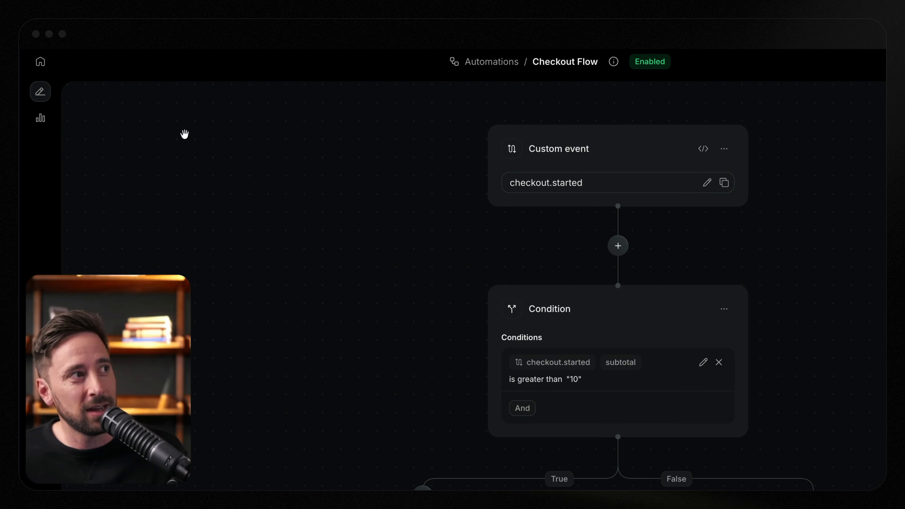
pyautogui.click(40, 118)
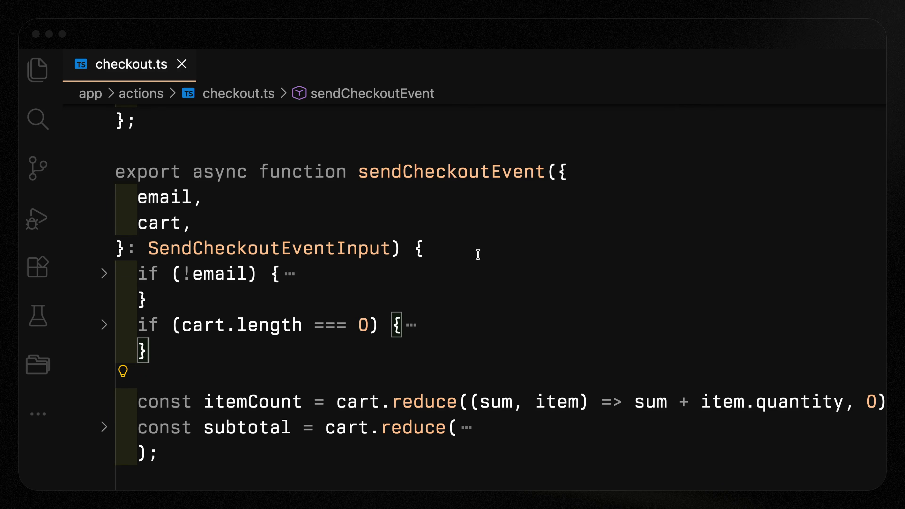
# - Switch to the code editor and examine the sendCheckoutEvent function in checkout.ts, including its resend.events.send call and event name
pyautogui.moveTo(358, 171); pyautogui.dragTo(545, 170)
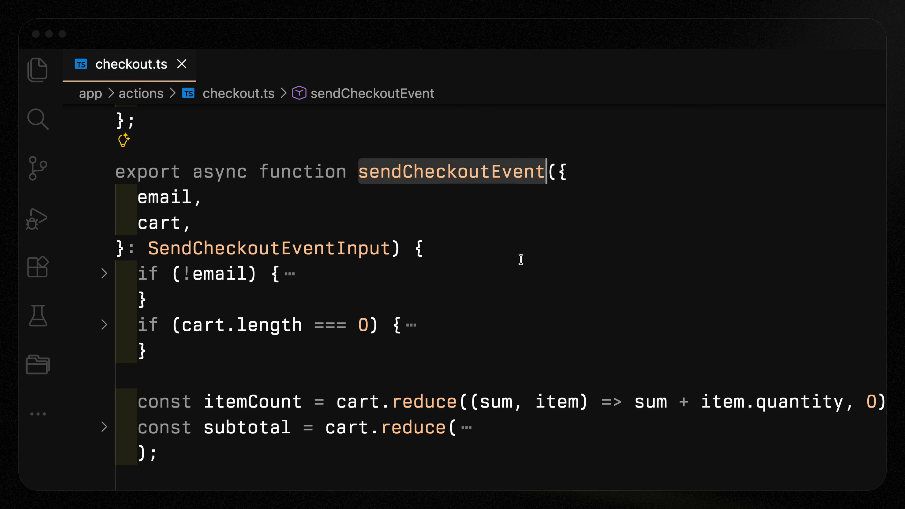
pyautogui.scroll(-3, 495, 362)
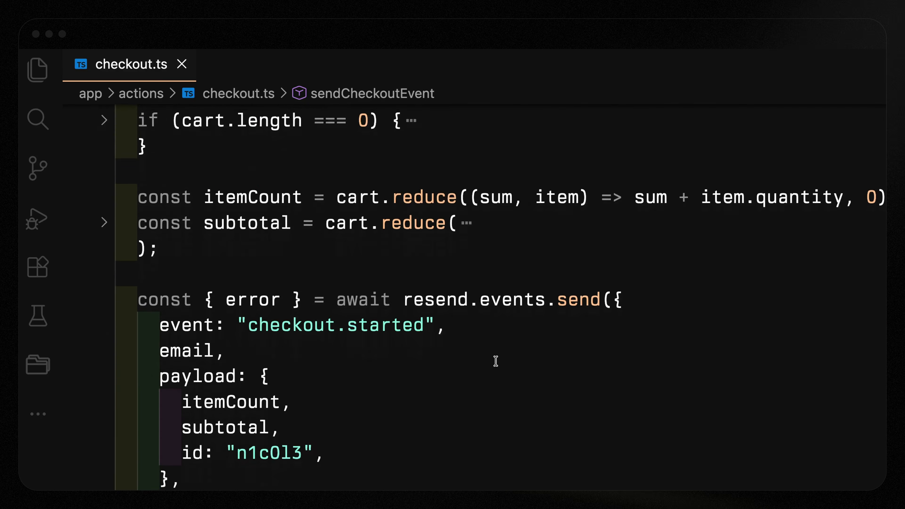
pyautogui.scroll(-1, 495, 360)
pyautogui.moveTo(415, 269); pyautogui.dragTo(490, 268)
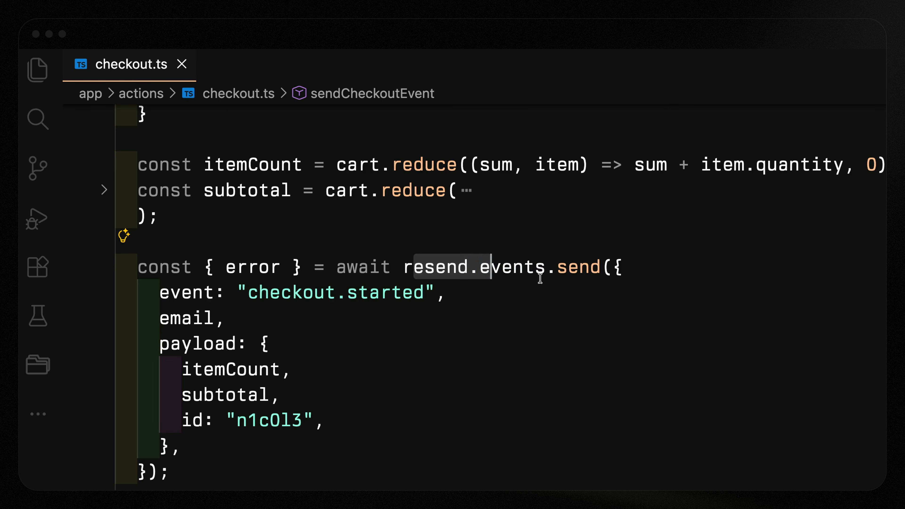
pyautogui.scroll(-1, 444, 317)
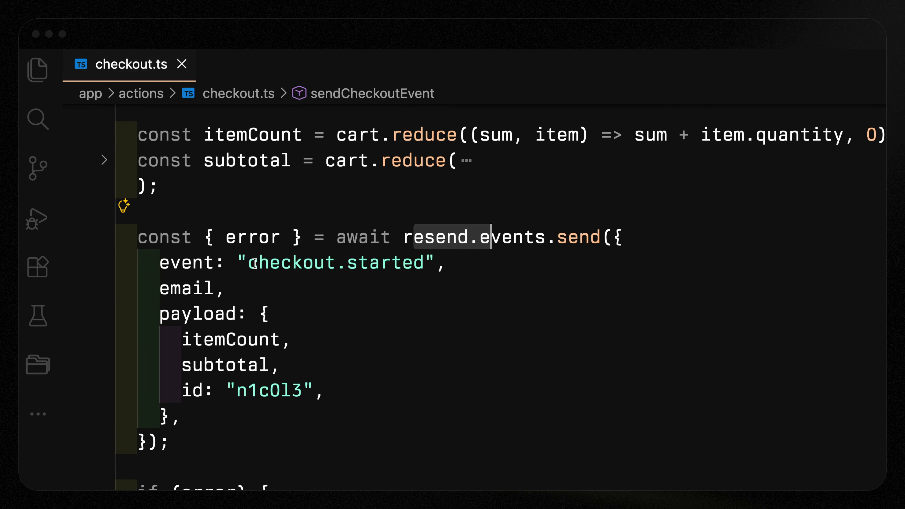
pyautogui.moveTo(255, 263); pyautogui.dragTo(413, 265)
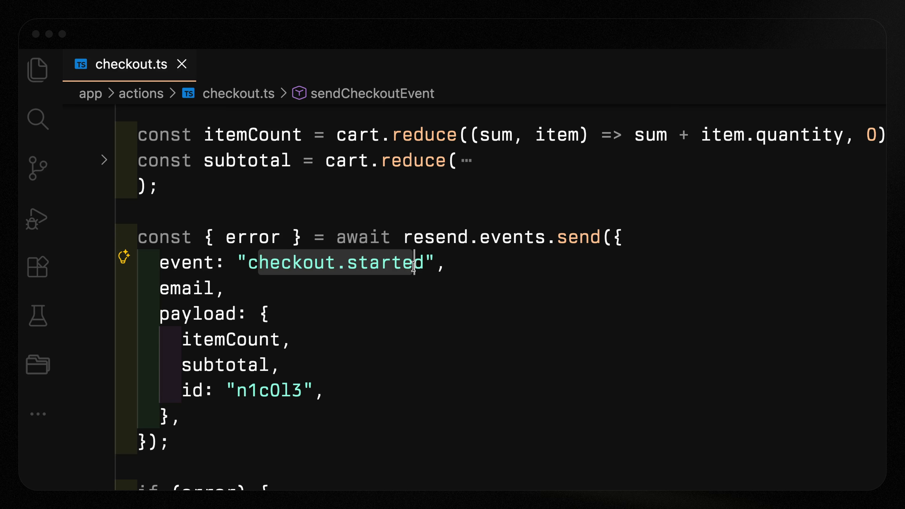